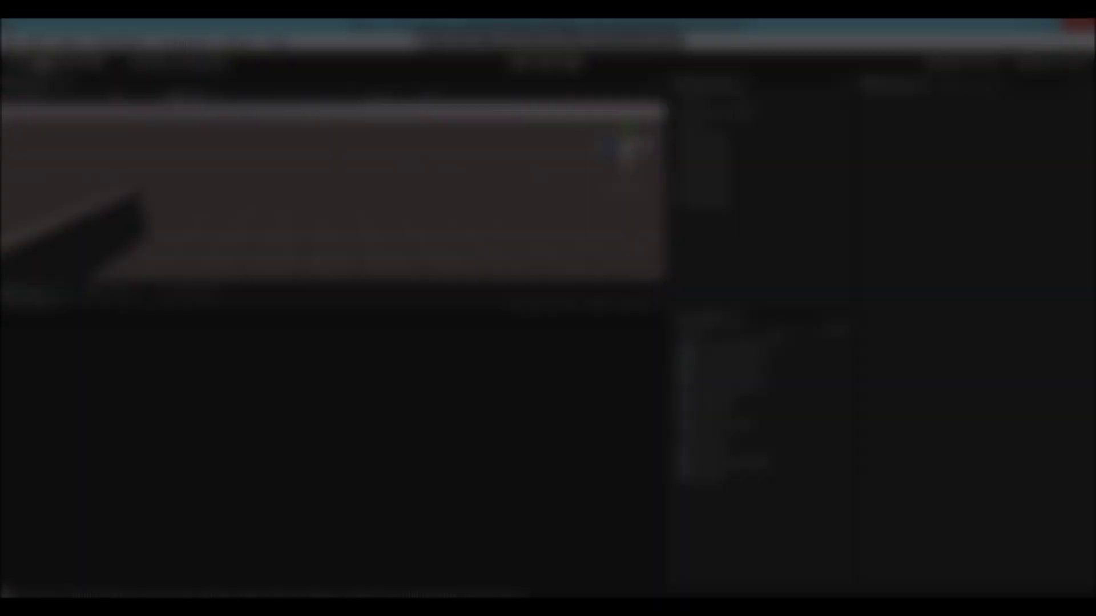
- Drag the First Person Controller prefab into the scene and lower it onto the floor at Y about 1.07
{"action": "type", "text": "first"}
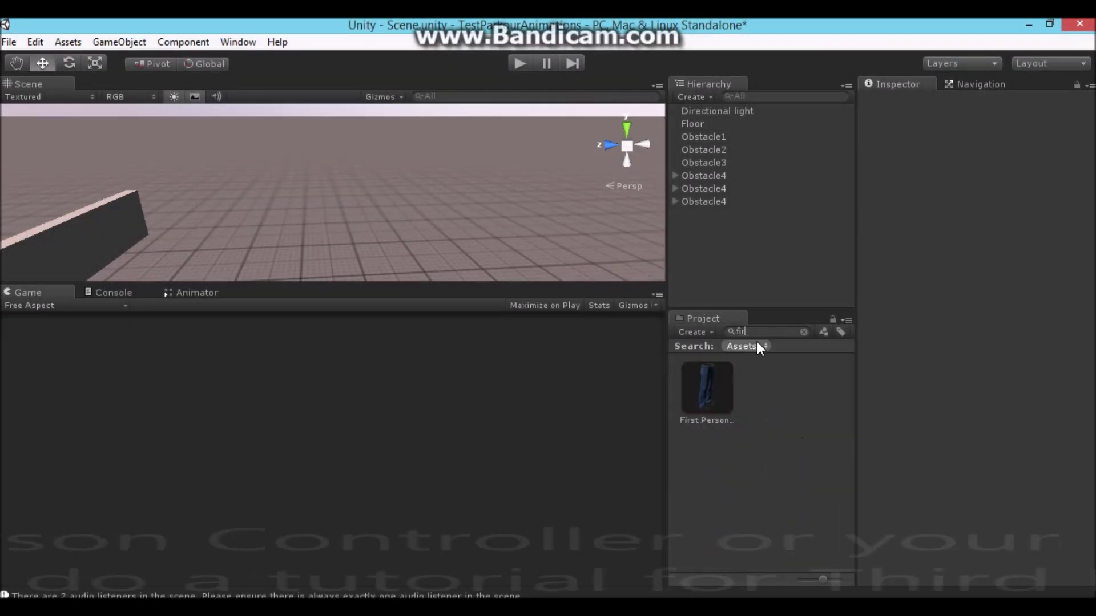
{"action": "left_click_drag", "start_coordinate": [718, 389], "coordinate": [346, 252]}
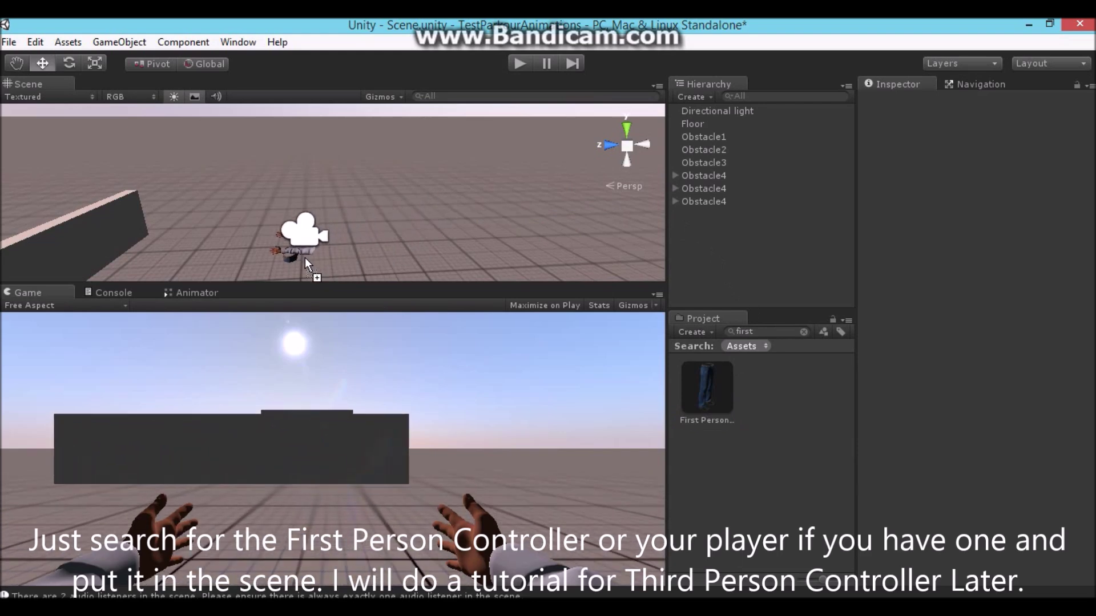
{"action": "left_click_drag", "start_coordinate": [345, 252], "coordinate": [323, 278]}
{"action": "left_click_drag", "start_coordinate": [323, 229], "coordinate": [317, 171]}
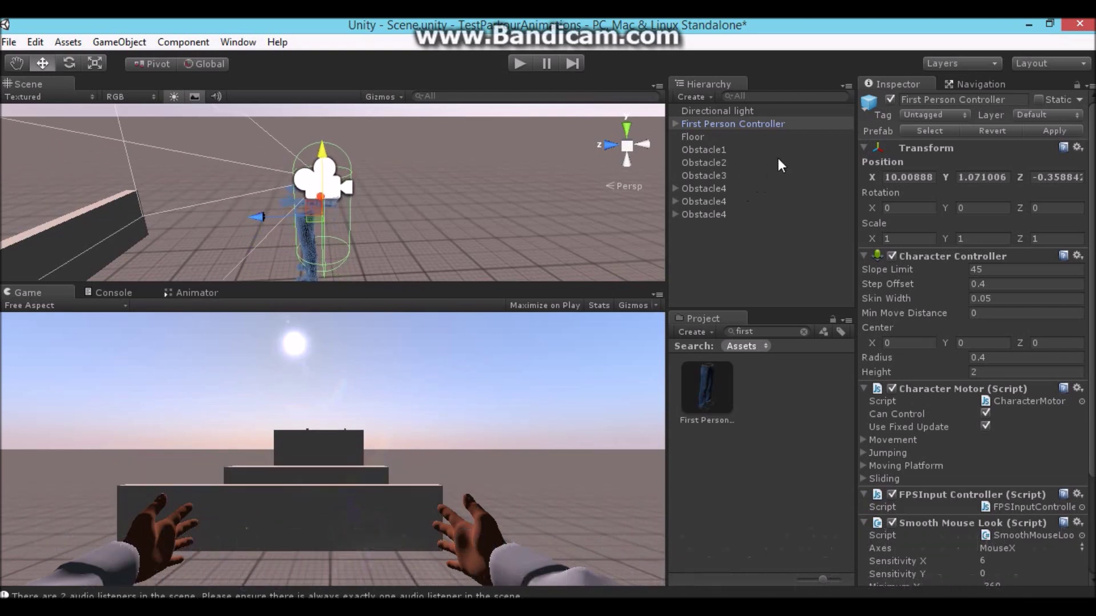
- Create an empty object named Parkour and reset its transform to the origin
{"action": "left_click", "coordinate": [675, 124]}
{"action": "left_click", "coordinate": [182, 42]}
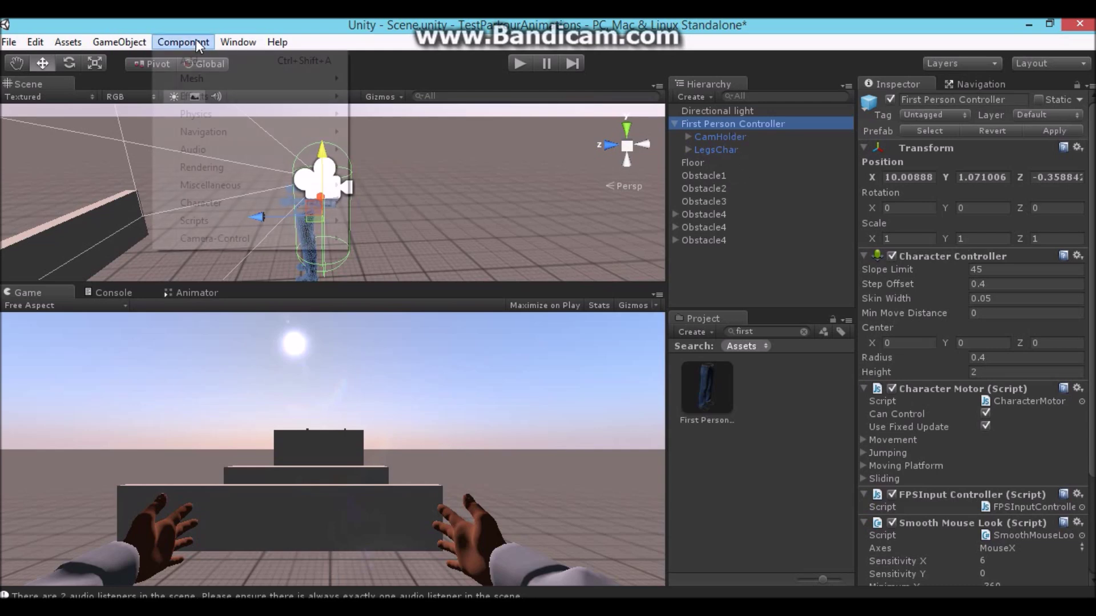
{"action": "mouse_move", "coordinate": [119, 42]}
{"action": "left_click", "coordinate": [142, 61]}
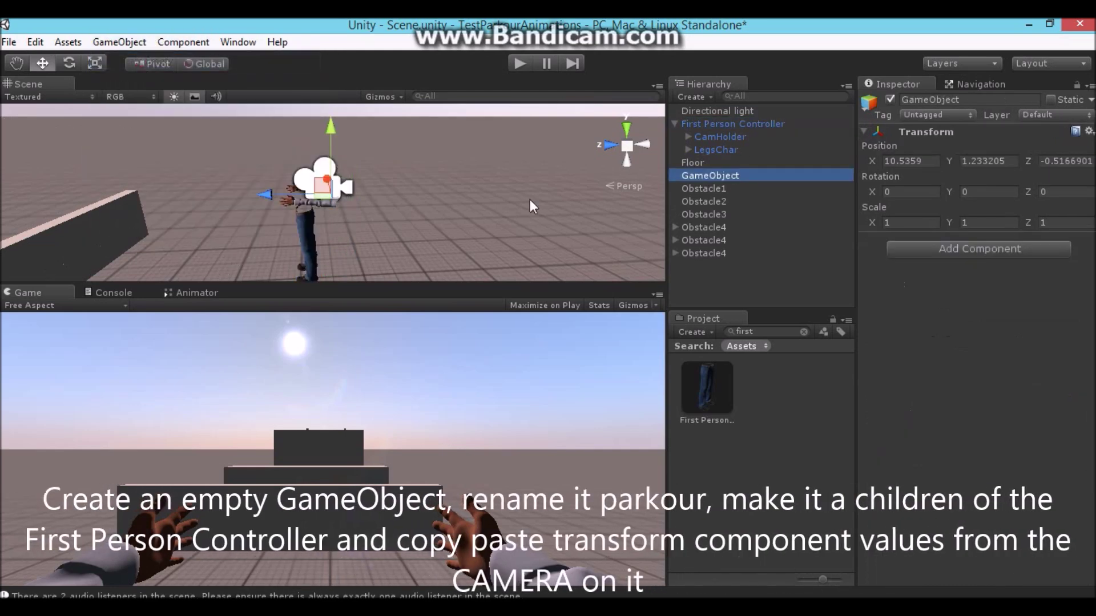
{"action": "left_click", "coordinate": [755, 173]}
{"action": "type", "text": "Parkour"}
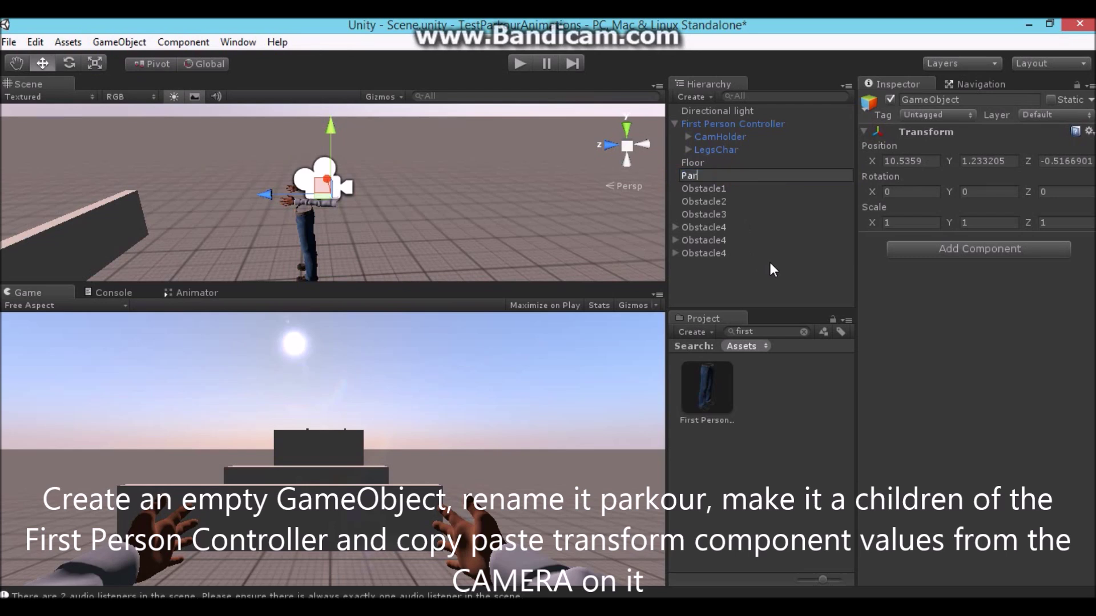
{"action": "key", "text": "Return"}
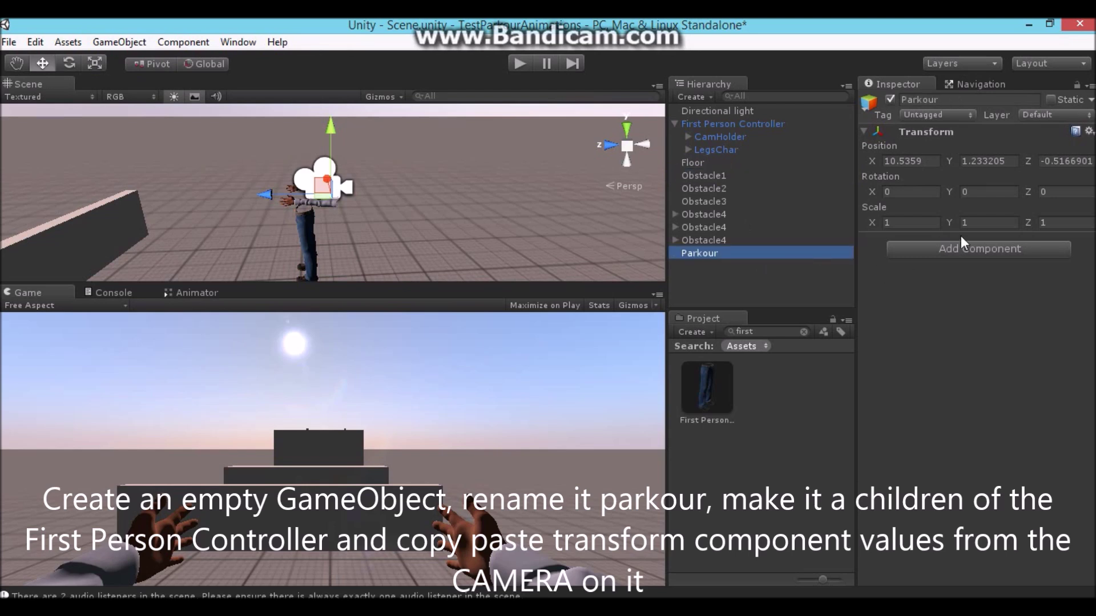
{"action": "right_click", "coordinate": [949, 131]}
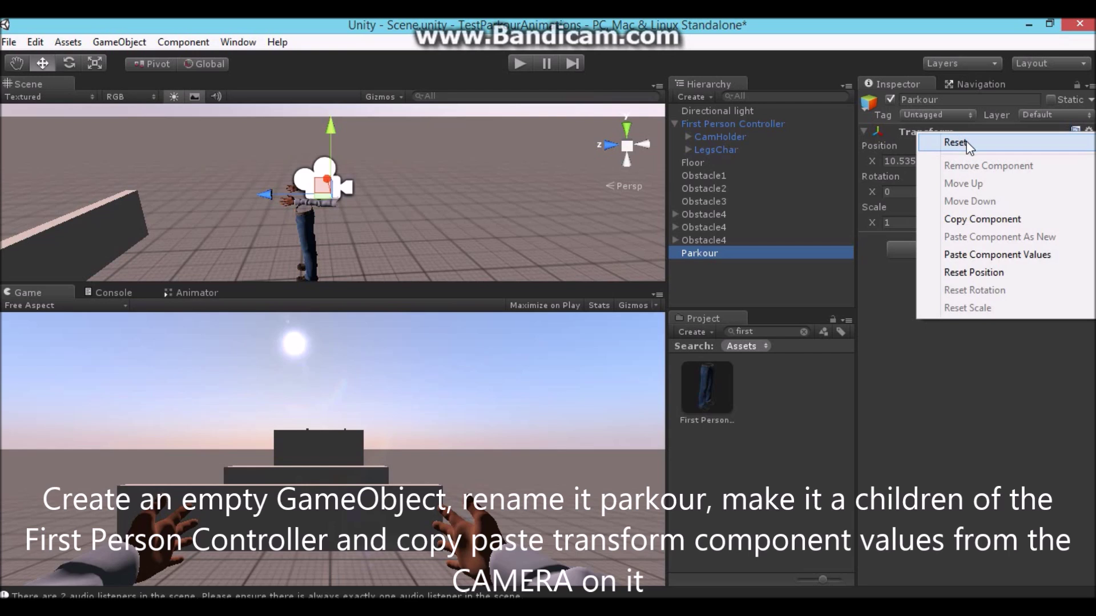
{"action": "left_click", "coordinate": [966, 142]}
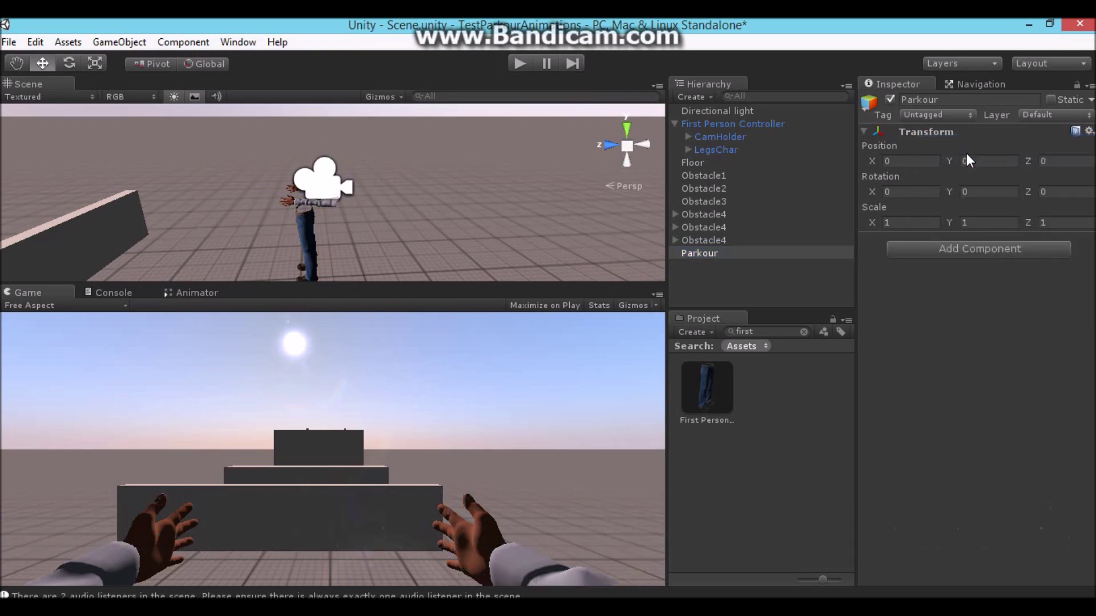
- Copy the Transform component values of the Main Camera under CamHolder
{"action": "left_click", "coordinate": [689, 136]}
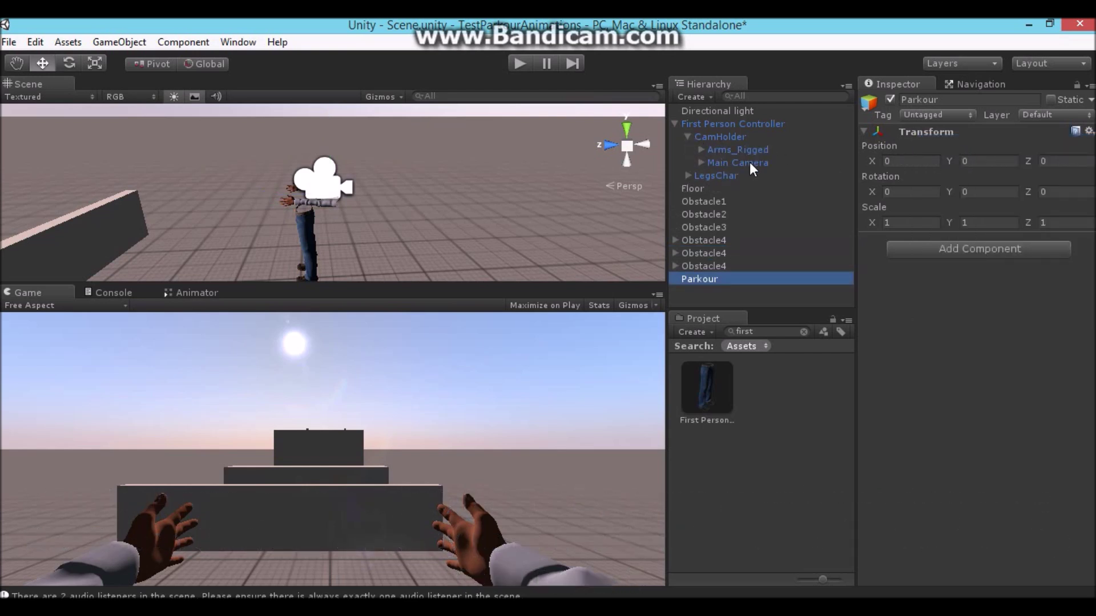
{"action": "left_click", "coordinate": [748, 162]}
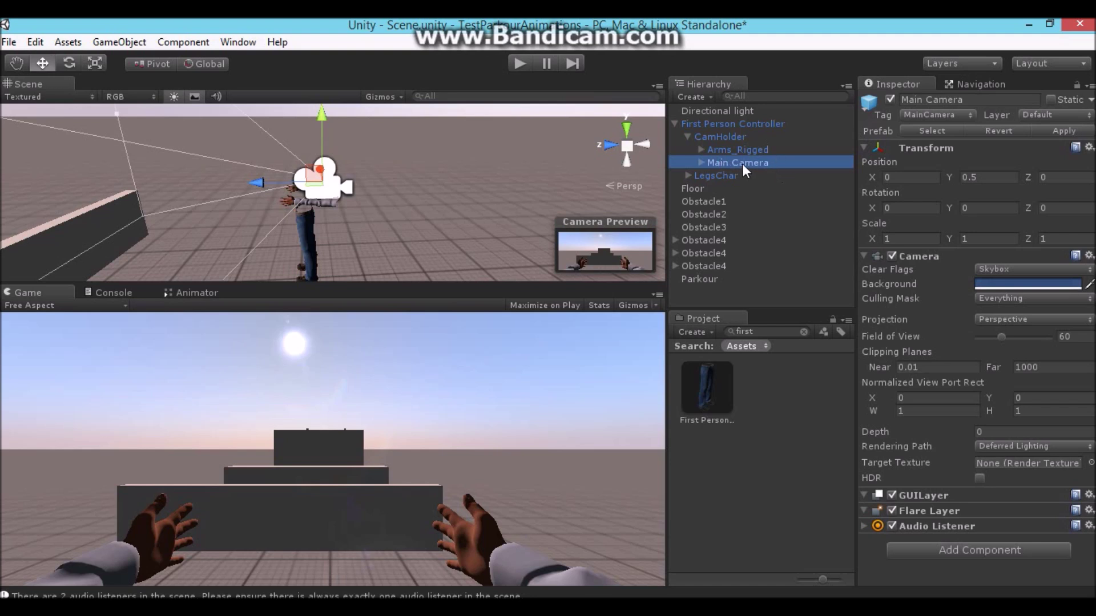
{"action": "right_click", "coordinate": [957, 150]}
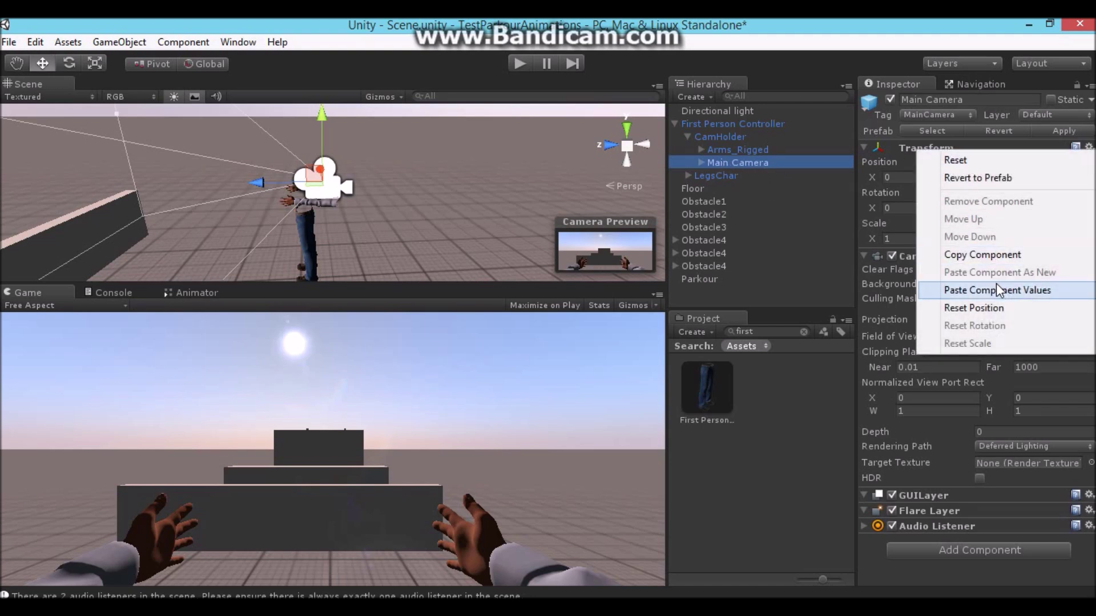
{"action": "left_click", "coordinate": [990, 256]}
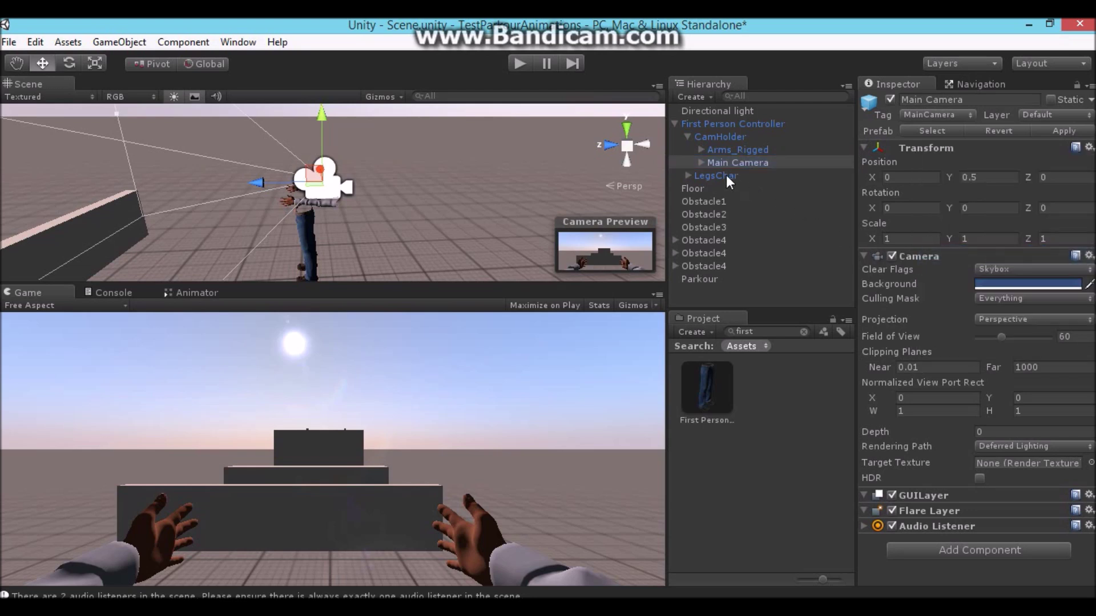
{"action": "right_click", "coordinate": [937, 149]}
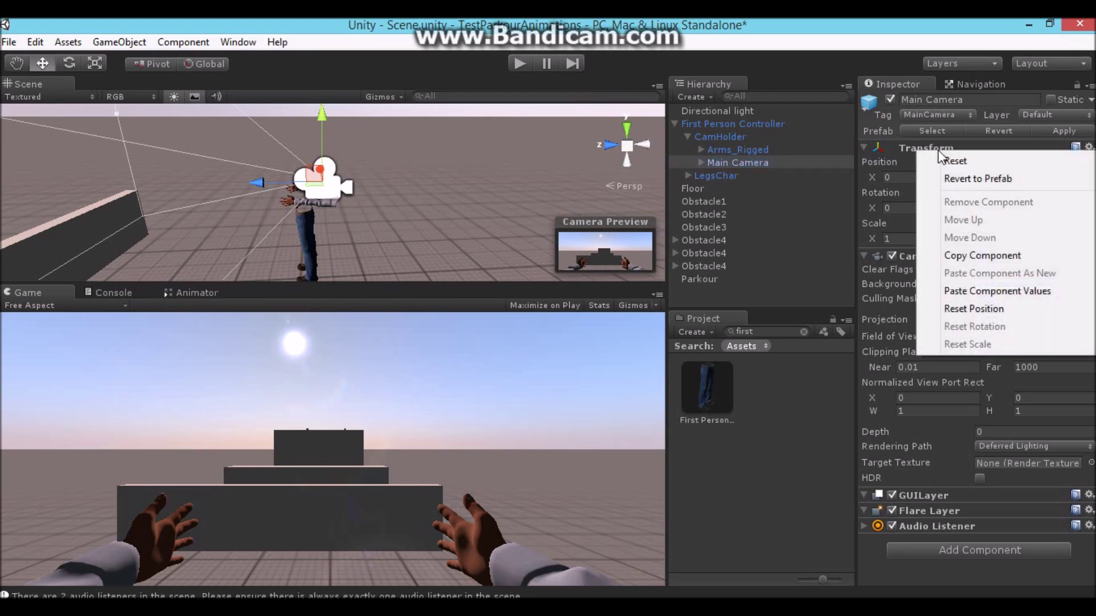
{"action": "left_click", "coordinate": [739, 175]}
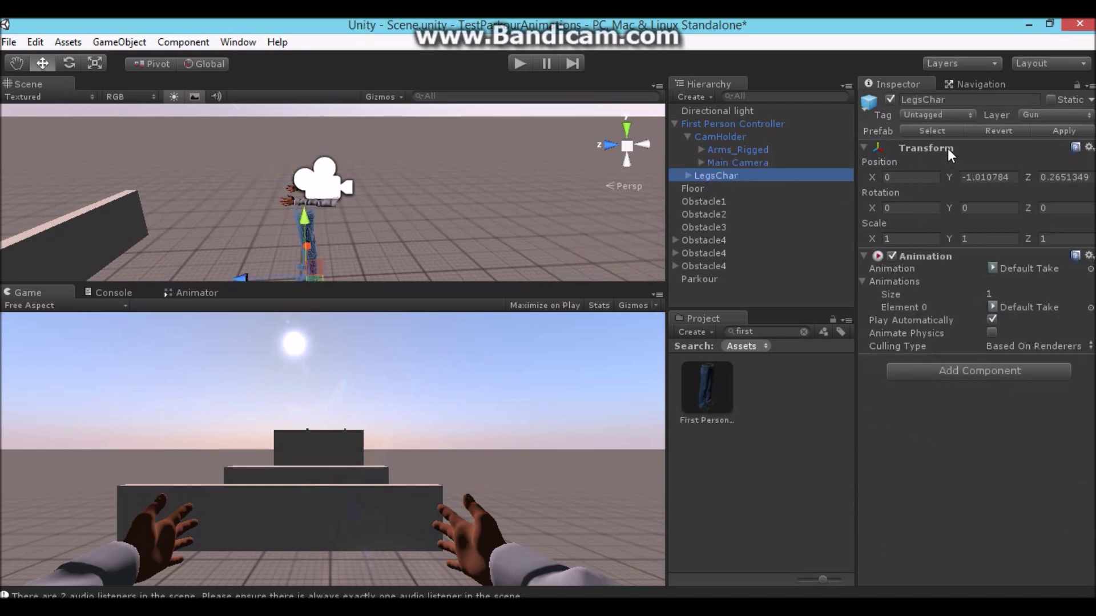
{"action": "left_click", "coordinate": [763, 164]}
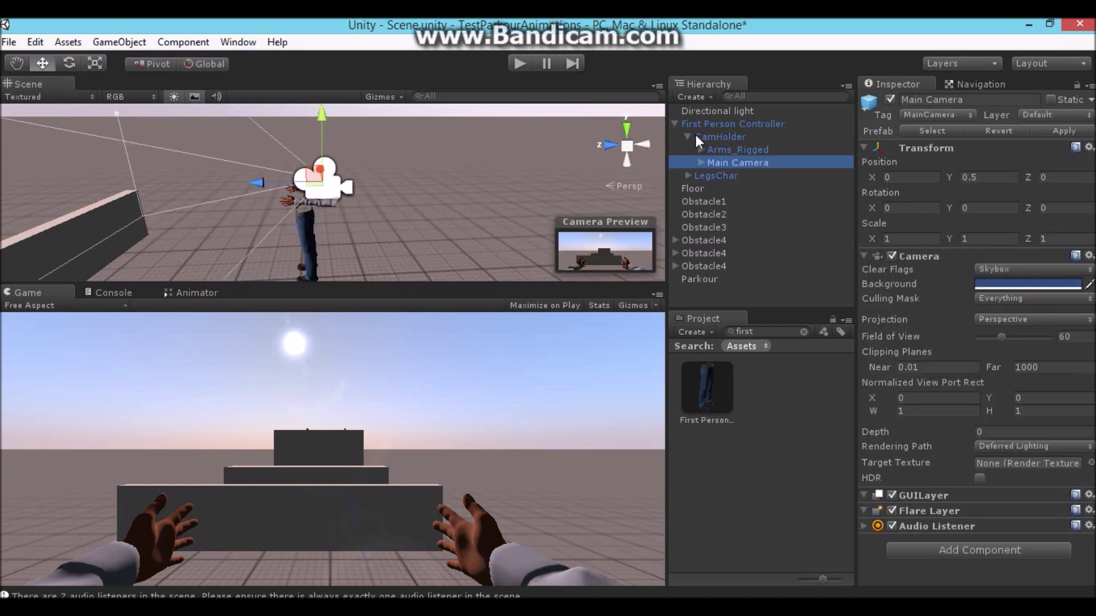
{"action": "left_click", "coordinate": [700, 281]}
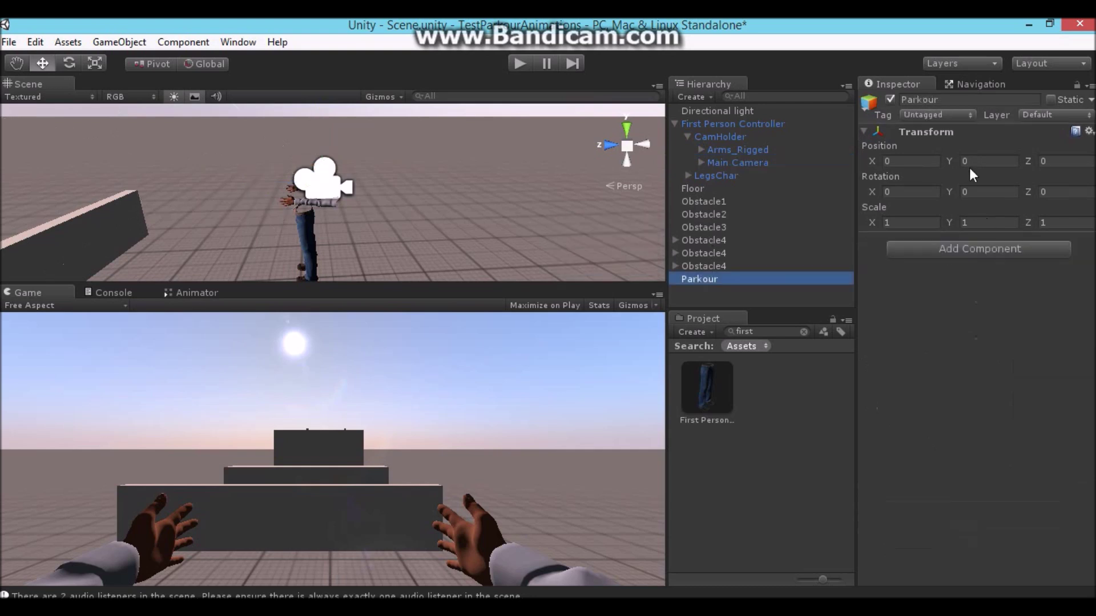
- Paste the camera transform onto Parkour, parent it to First Person Controller, then re-paste for Y 0.5
{"action": "right_click", "coordinate": [943, 134]}
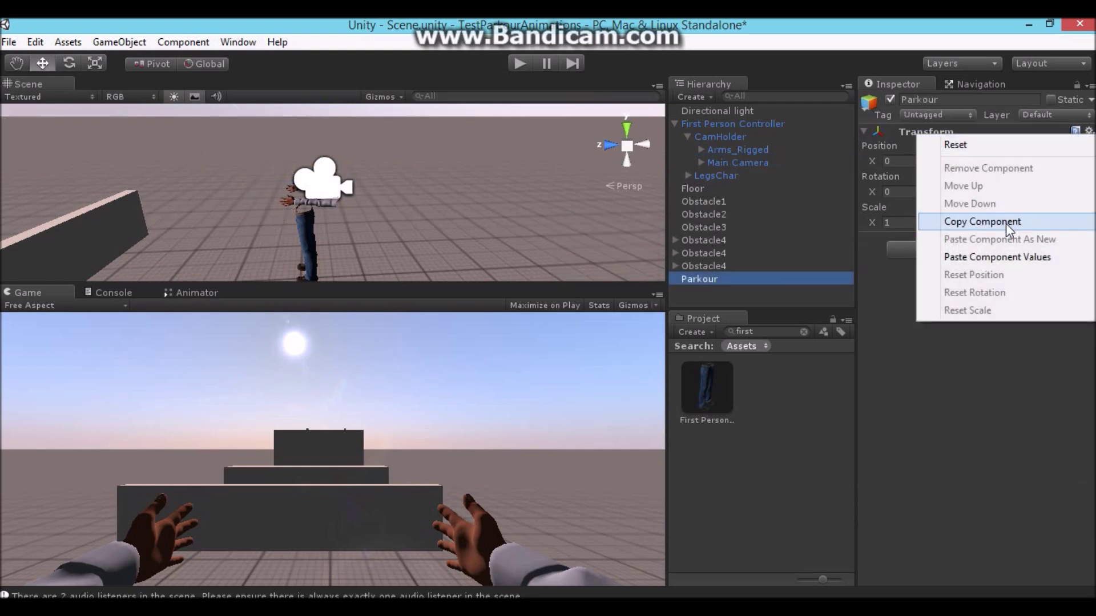
{"action": "left_click", "coordinate": [1010, 257]}
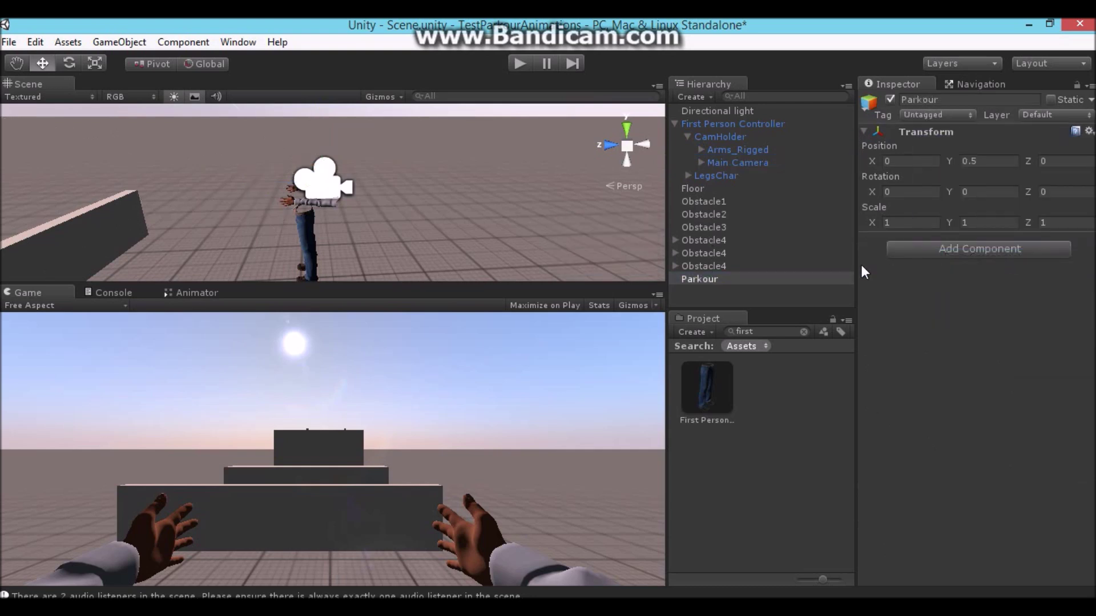
{"action": "left_click_drag", "start_coordinate": [715, 279], "coordinate": [754, 132]}
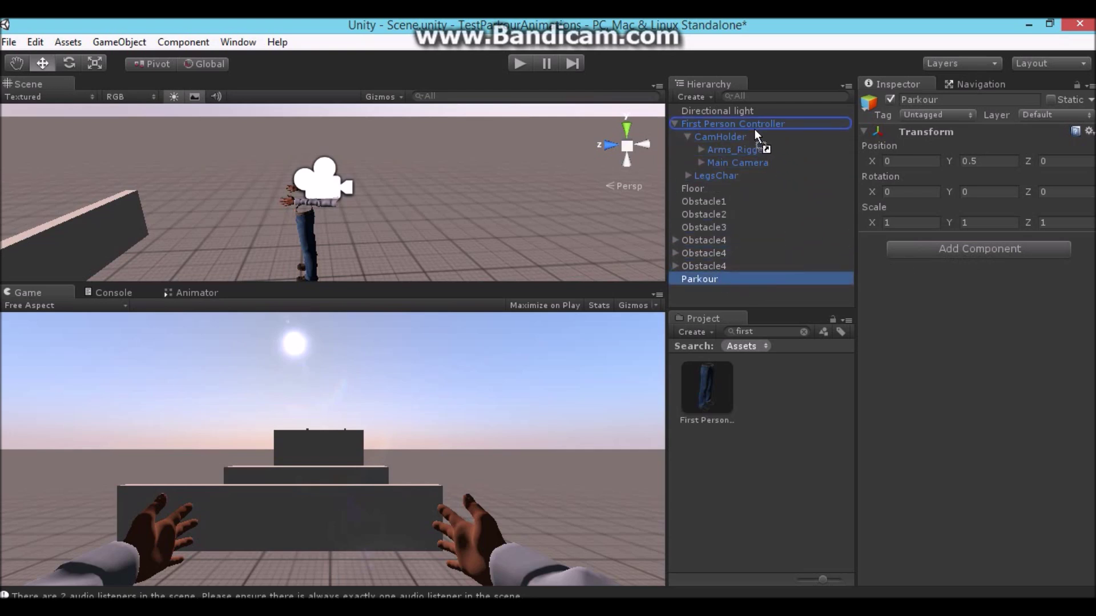
{"action": "left_click", "coordinate": [687, 137]}
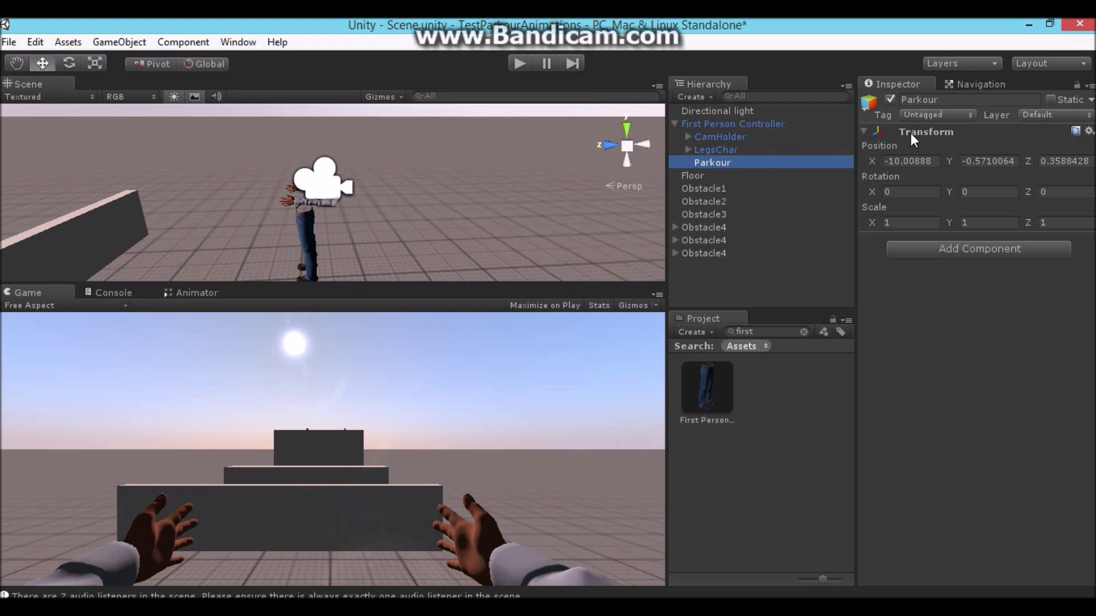
{"action": "right_click", "coordinate": [936, 131]}
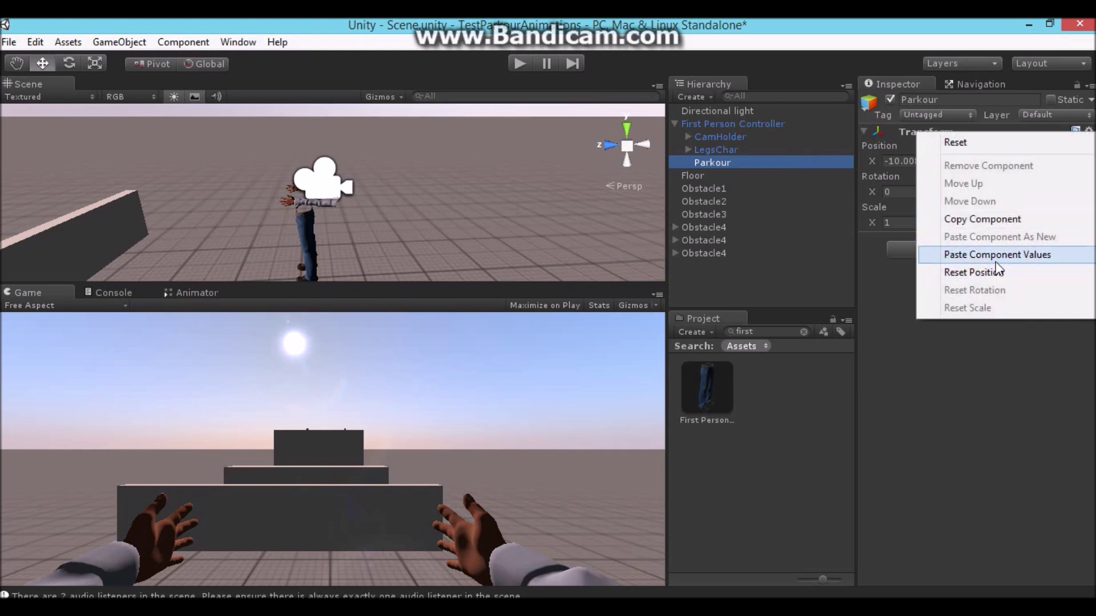
{"action": "left_click", "coordinate": [988, 252]}
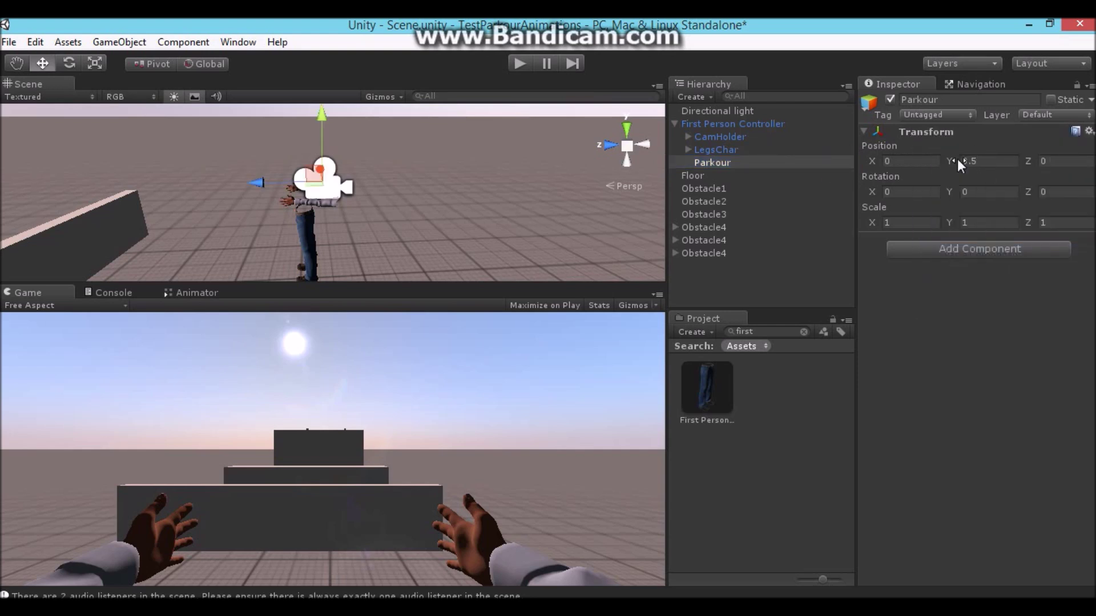
{"action": "left_click", "coordinate": [697, 139]}
{"action": "left_click", "coordinate": [688, 137]}
{"action": "left_click", "coordinate": [178, 44]}
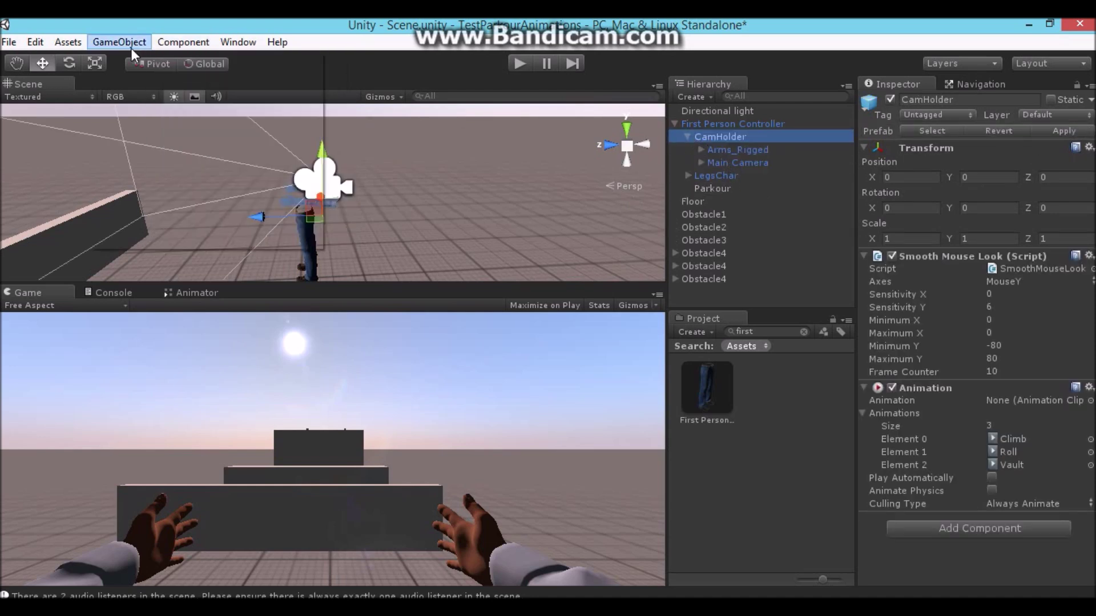
- Create an empty object named CheckRay and make it a child of the First Person Controller
{"action": "left_click", "coordinate": [162, 61]}
{"action": "left_click", "coordinate": [705, 214]}
{"action": "type", "text": "CheckRay"}
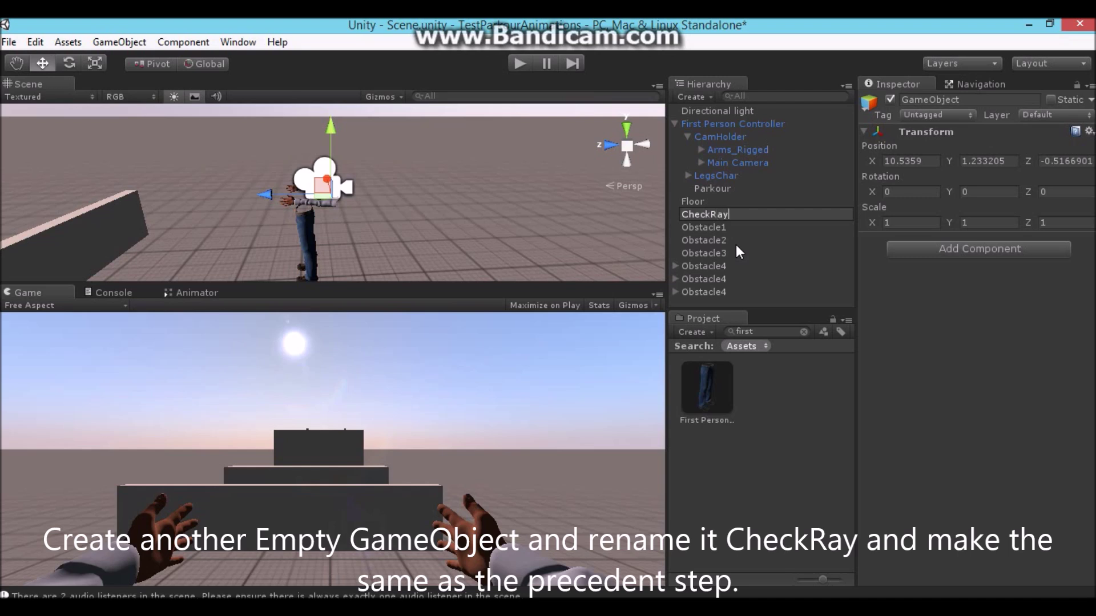
{"action": "key", "text": "Return"}
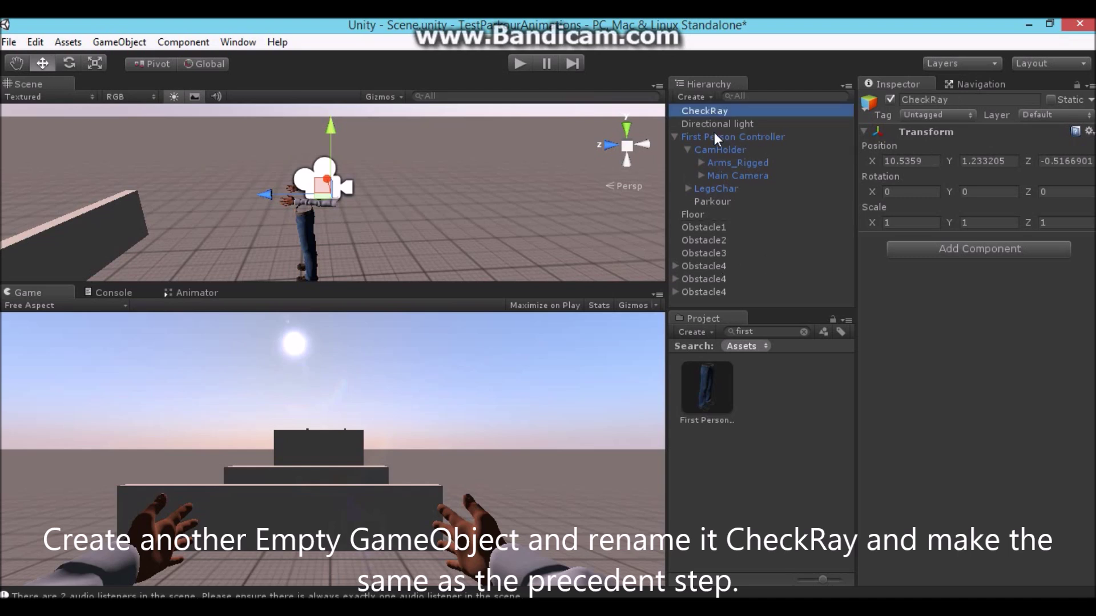
{"action": "left_click_drag", "start_coordinate": [702, 112], "coordinate": [727, 137]}
{"action": "left_click", "coordinate": [687, 138]}
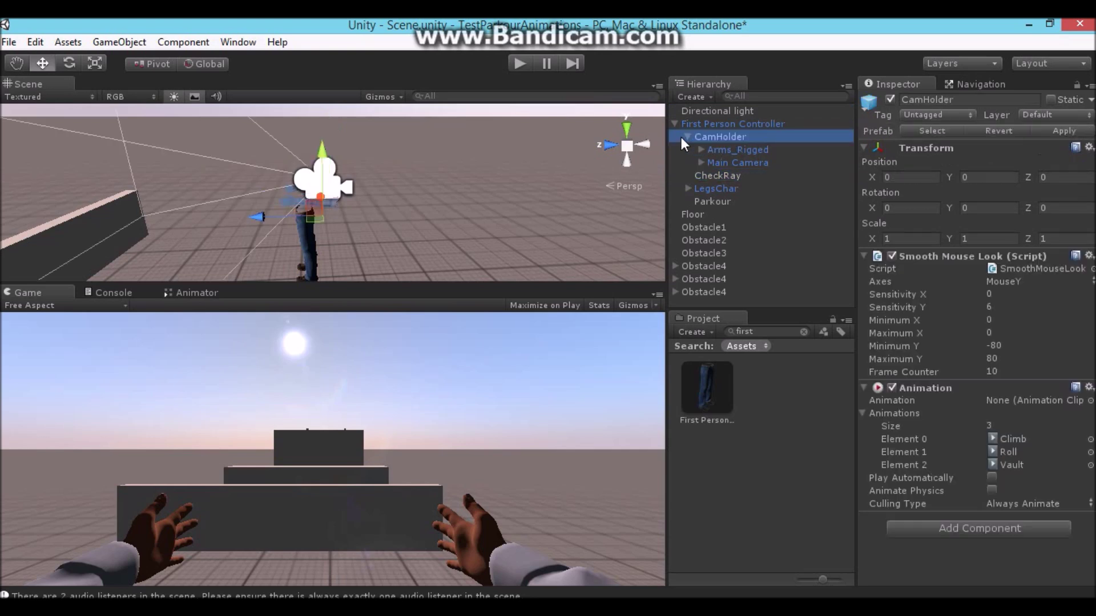
{"action": "left_click", "coordinate": [688, 137]}
- Paste the Main Camera's transform values onto CheckRay, placing it at 0, 0.5, 0
{"action": "left_click", "coordinate": [721, 150]}
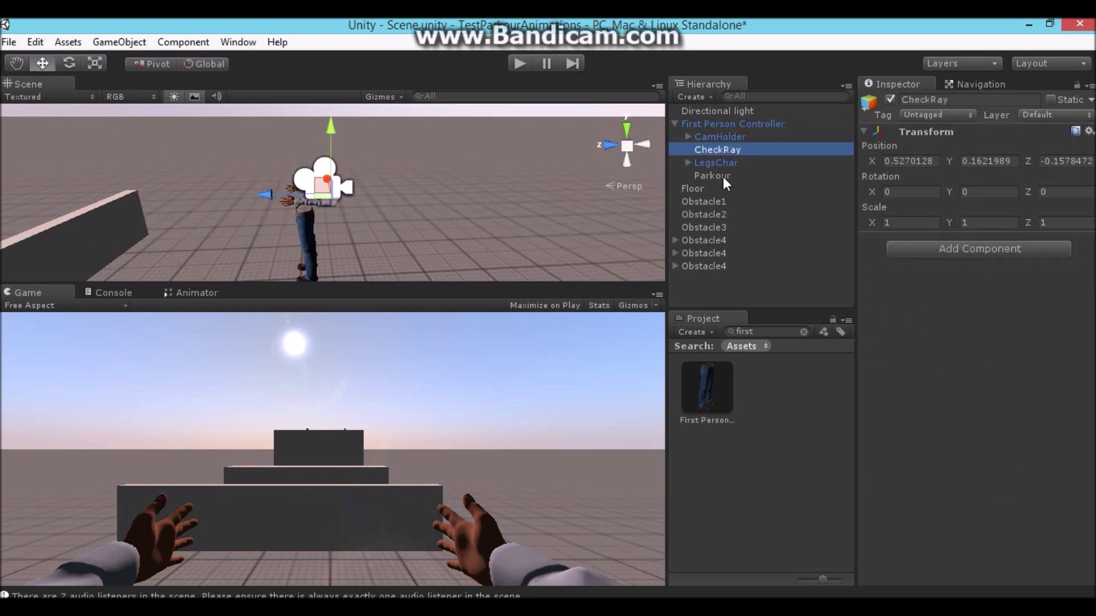
{"action": "left_click", "coordinate": [722, 176]}
{"action": "left_click", "coordinate": [739, 149]}
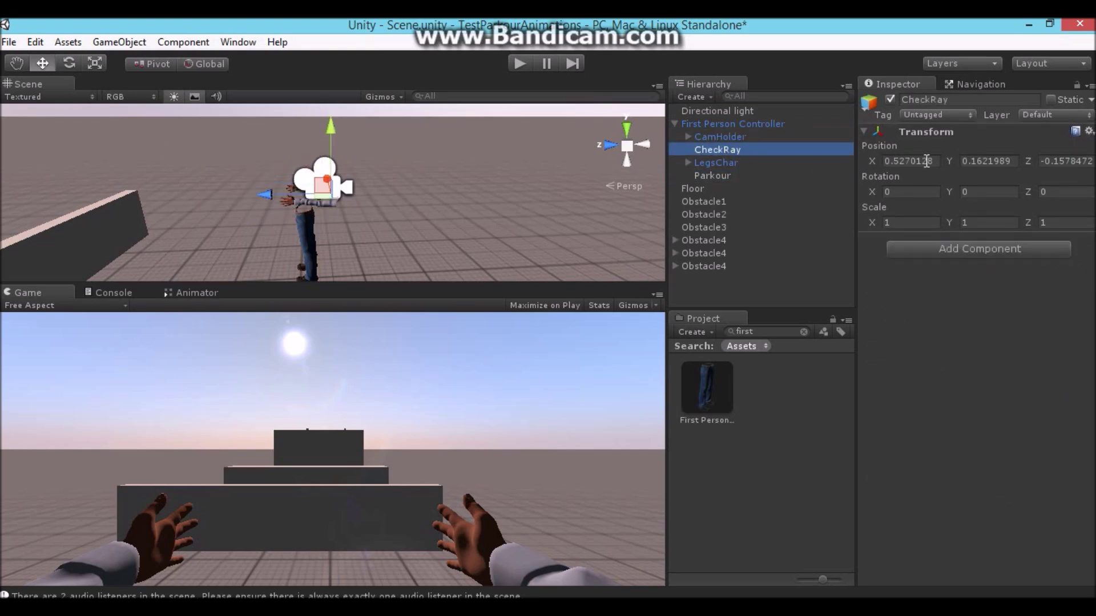
{"action": "right_click", "coordinate": [933, 133]}
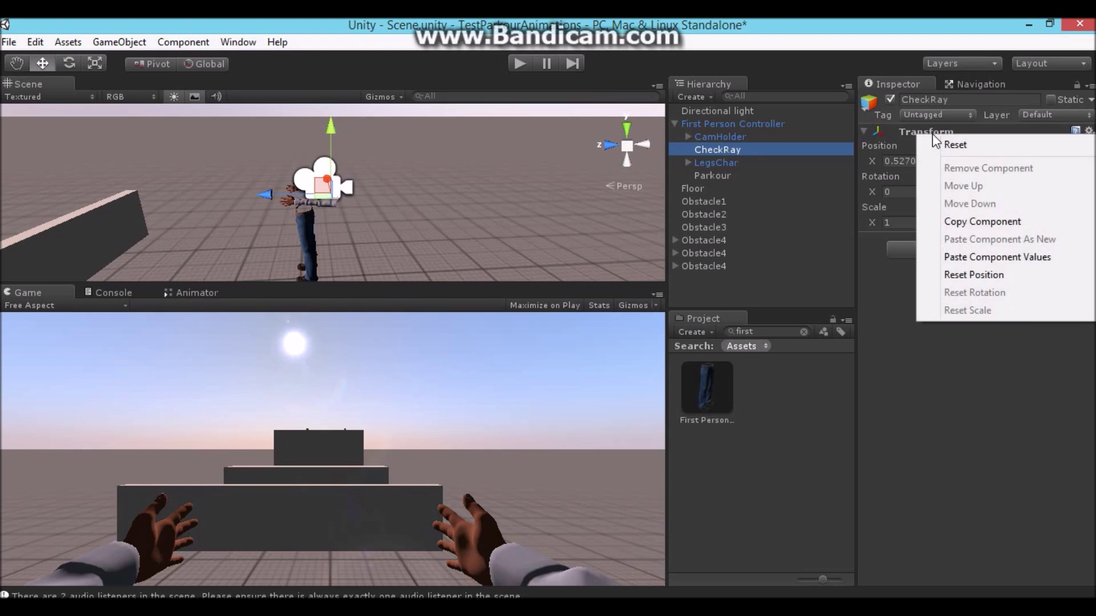
{"action": "left_click", "coordinate": [971, 258]}
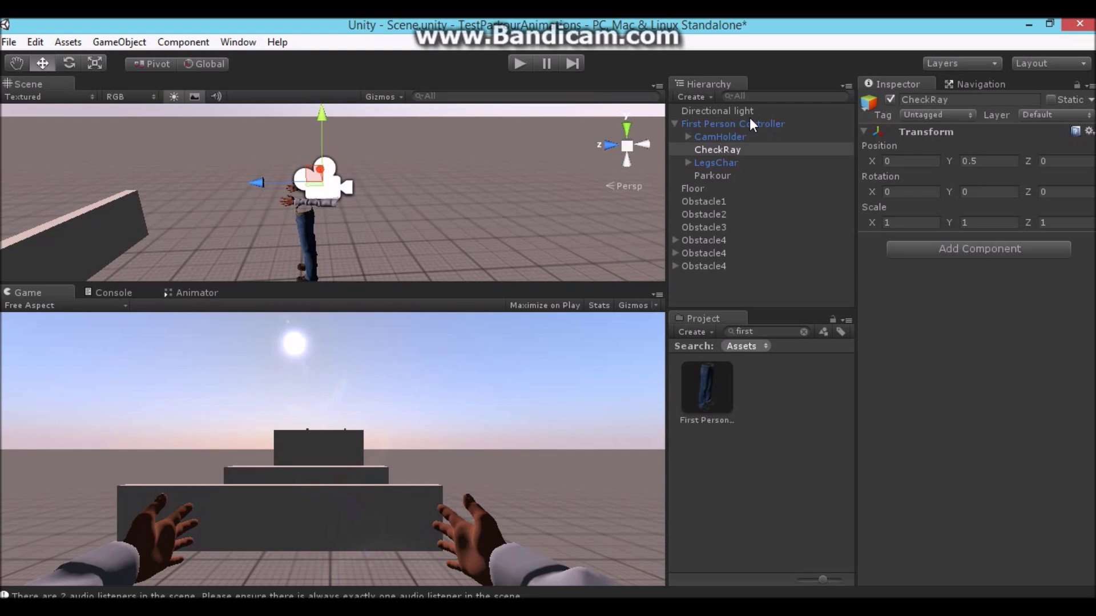
{"action": "left_click", "coordinate": [697, 175]}
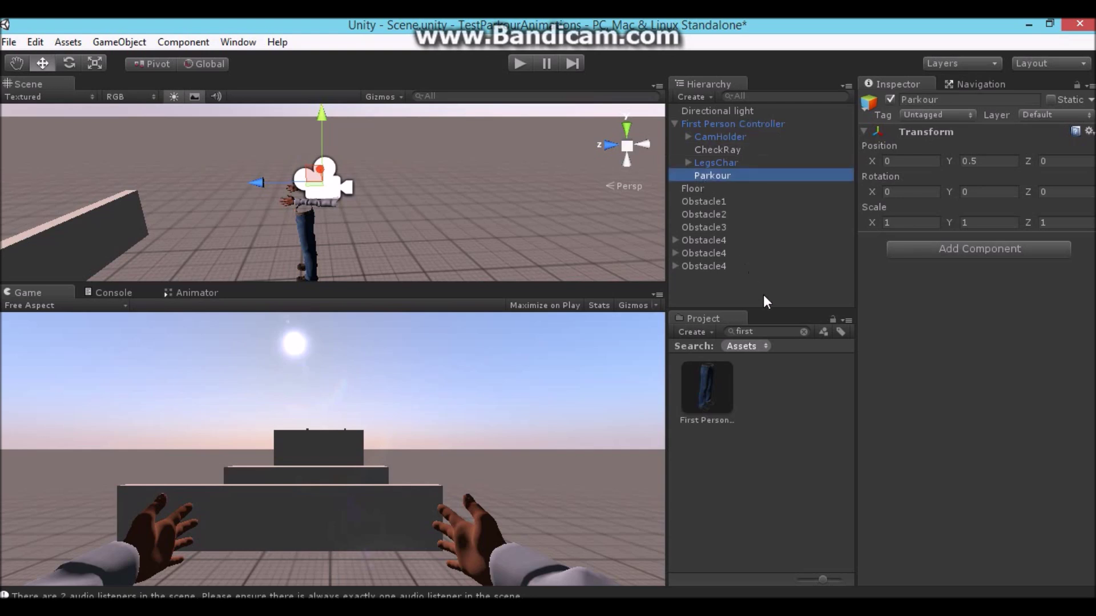
{"action": "left_click", "coordinate": [773, 334]}
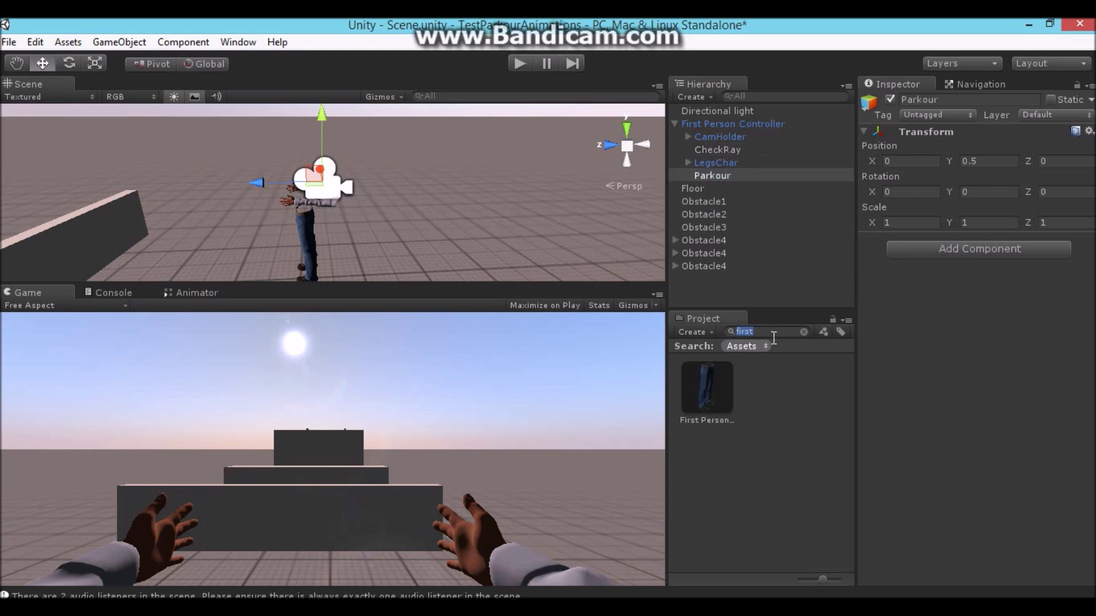
- Attach NewFullyDynamicParkourScript to Parkour and set Climb Max 3, Vault Max 1.8, Vault Min 0.3
{"action": "type", "text": "park"}
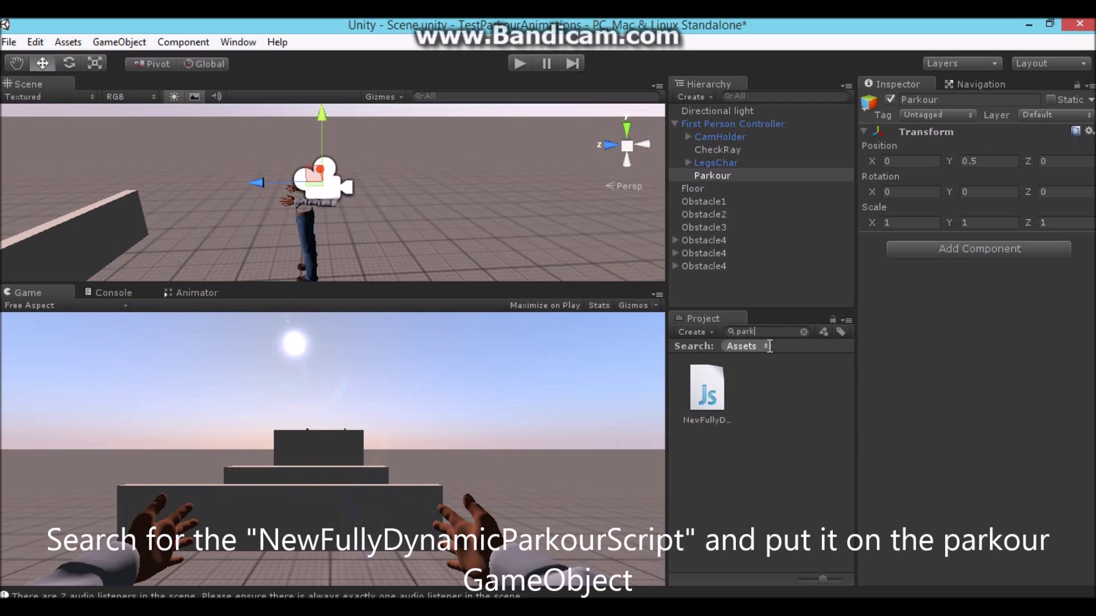
{"action": "left_click_drag", "start_coordinate": [712, 403], "coordinate": [917, 384]}
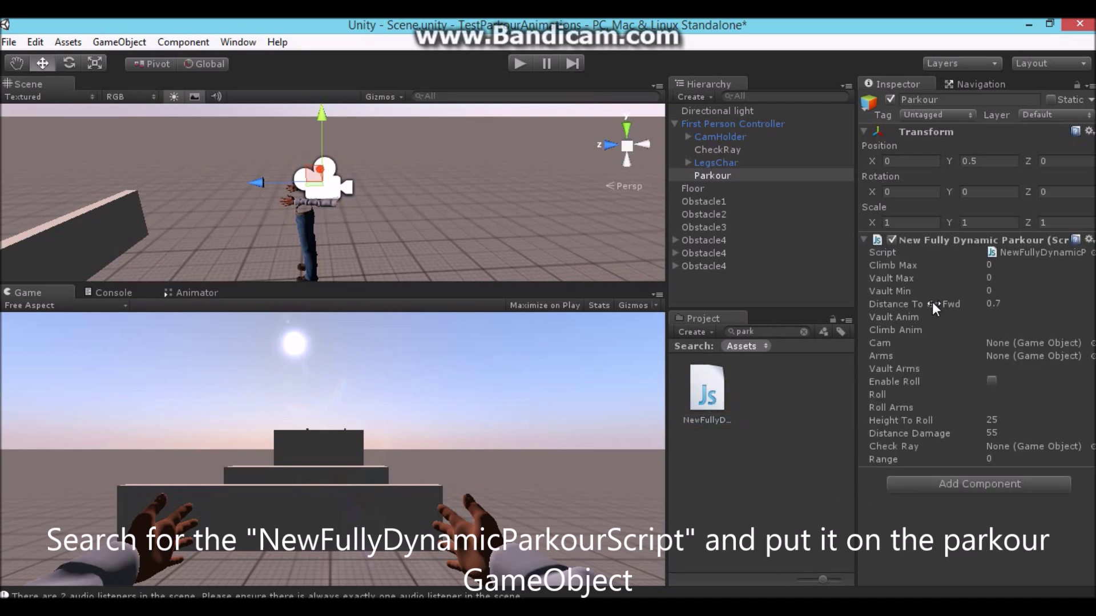
{"action": "left_click", "coordinate": [1005, 265]}
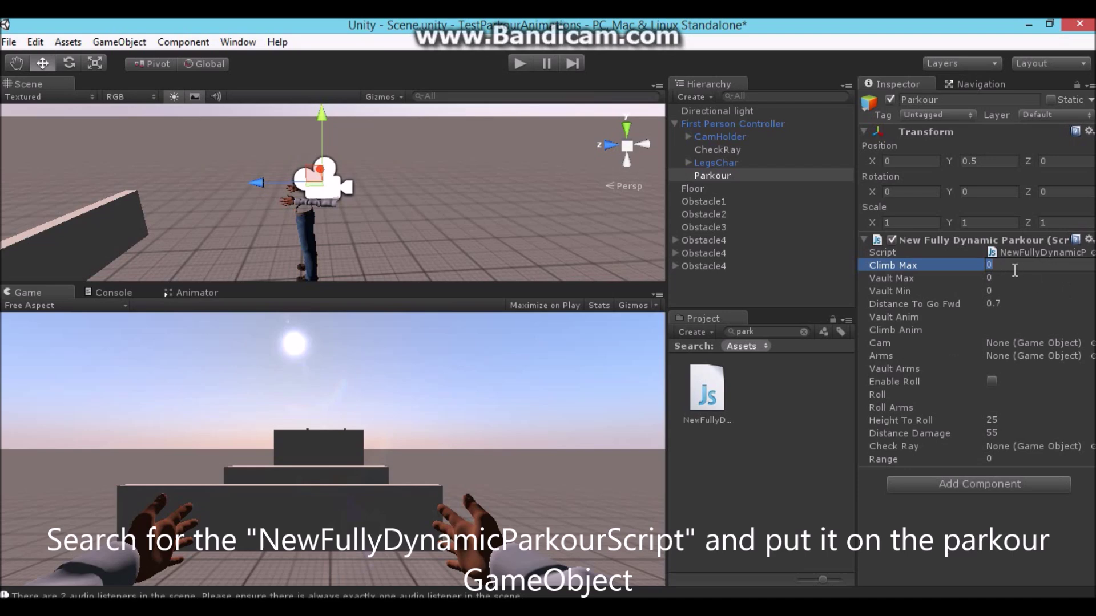
{"action": "type", "text": "3"}
{"action": "left_click", "coordinate": [998, 280]}
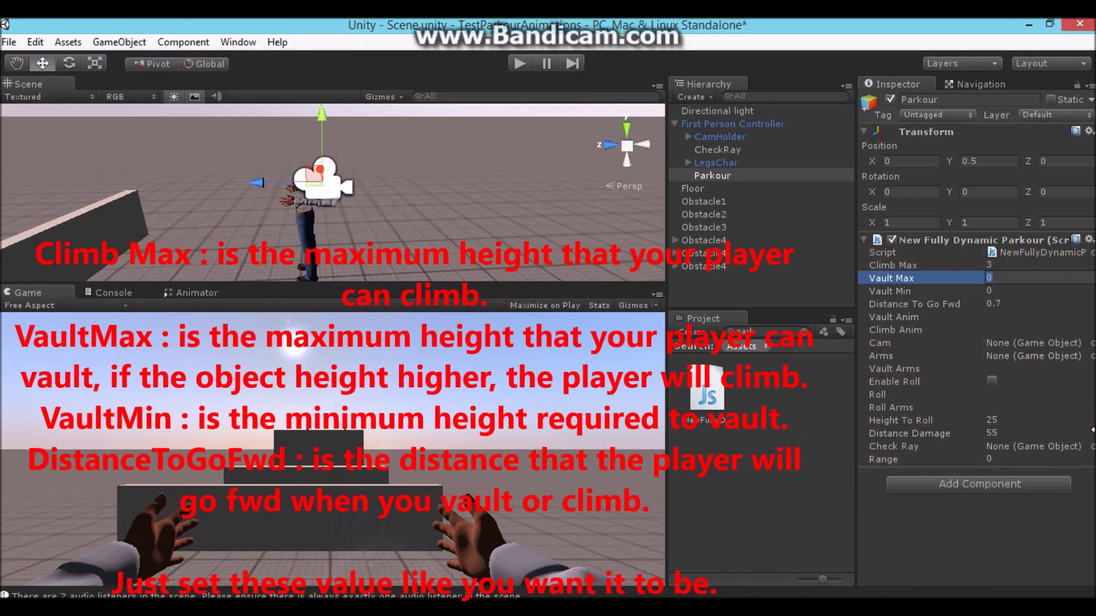
{"action": "type", "text": "1.8"}
{"action": "left_click", "coordinate": [1008, 292]}
{"action": "type", "text": "0.3"}
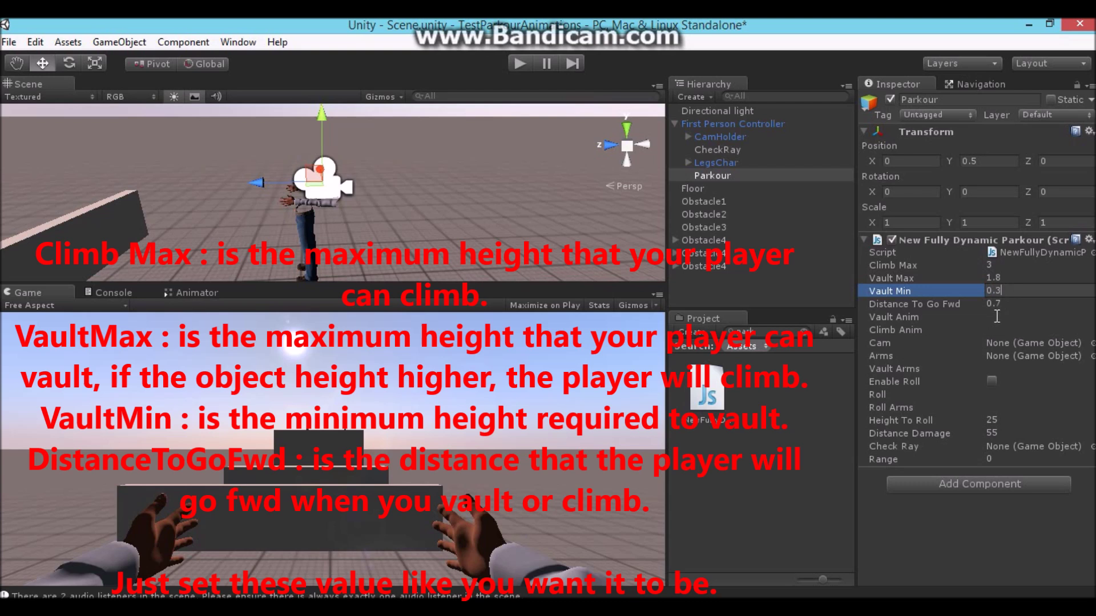
{"action": "left_click", "coordinate": [997, 316]}
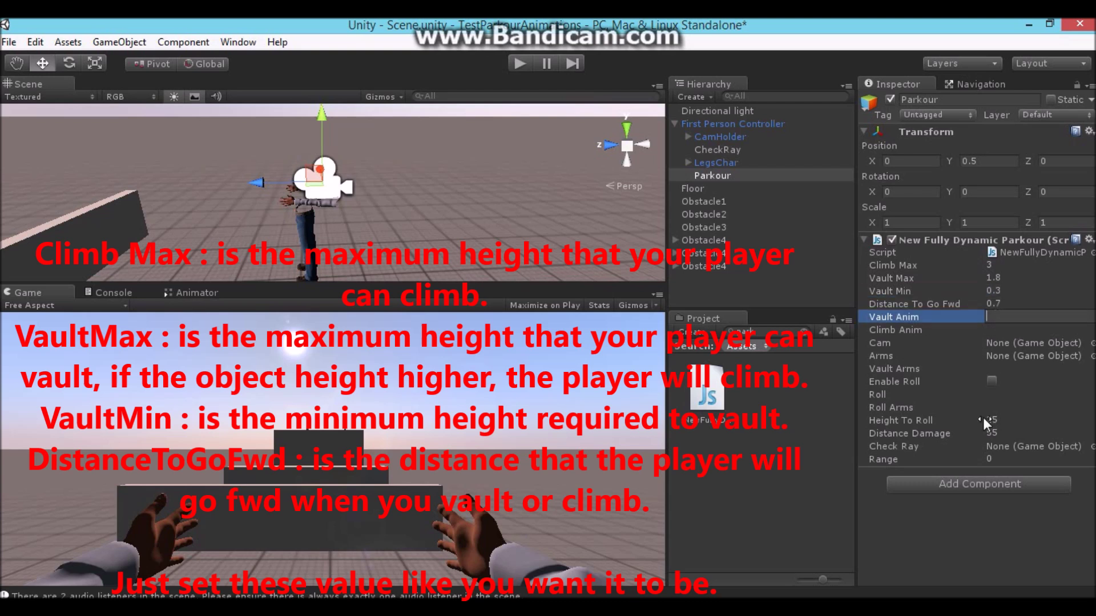
{"action": "left_click", "coordinate": [686, 138]}
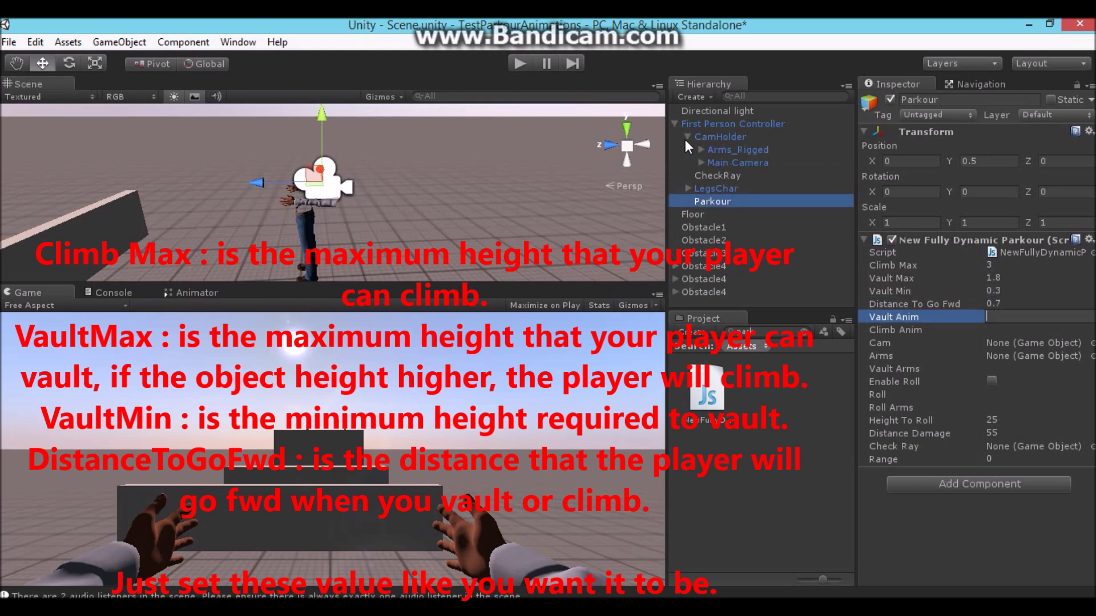
{"action": "left_click", "coordinate": [720, 137]}
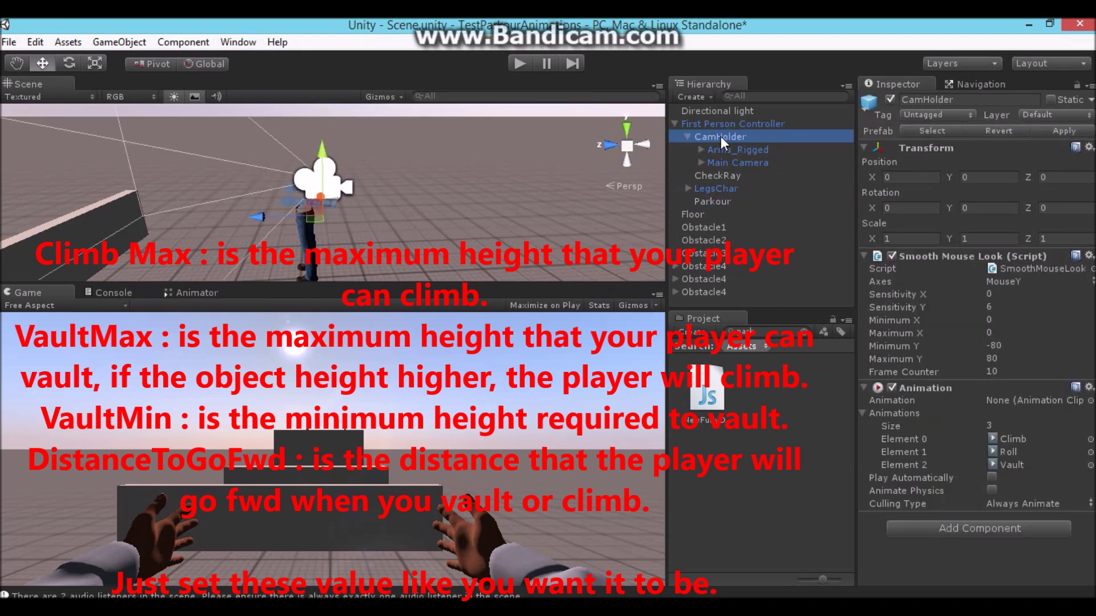
{"action": "left_click", "coordinate": [141, 42]}
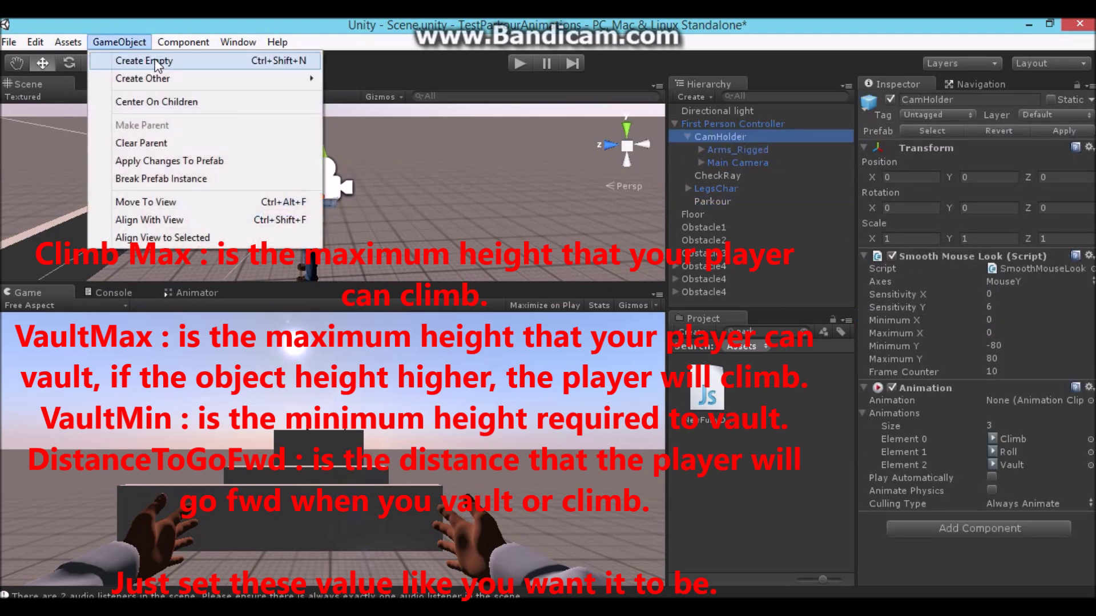
{"action": "key", "text": "Escape"}
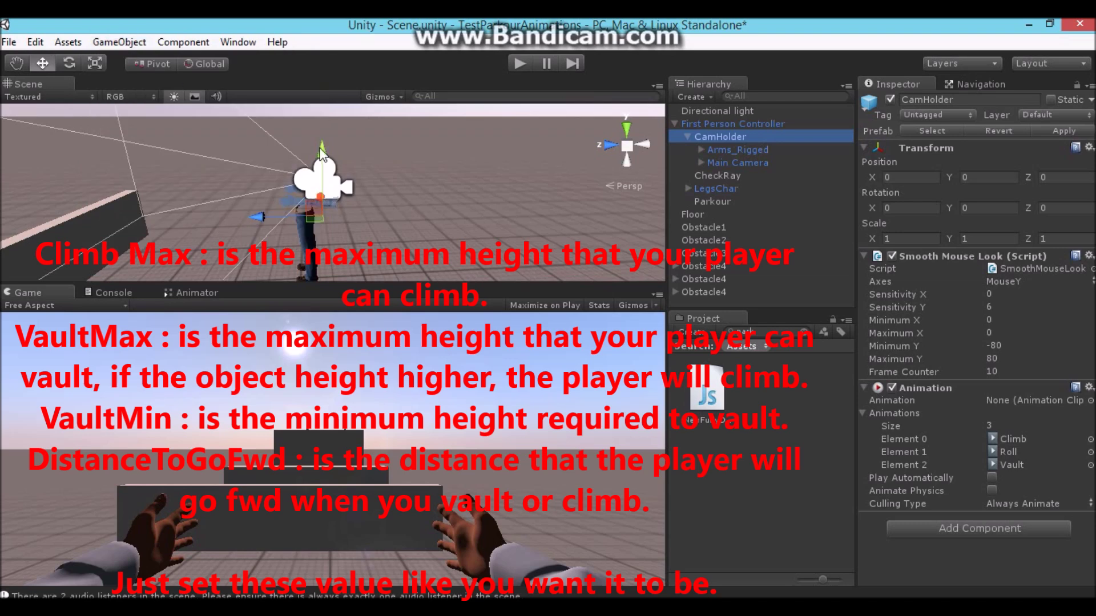
{"action": "left_click_drag", "start_coordinate": [724, 162], "coordinate": [735, 136]}
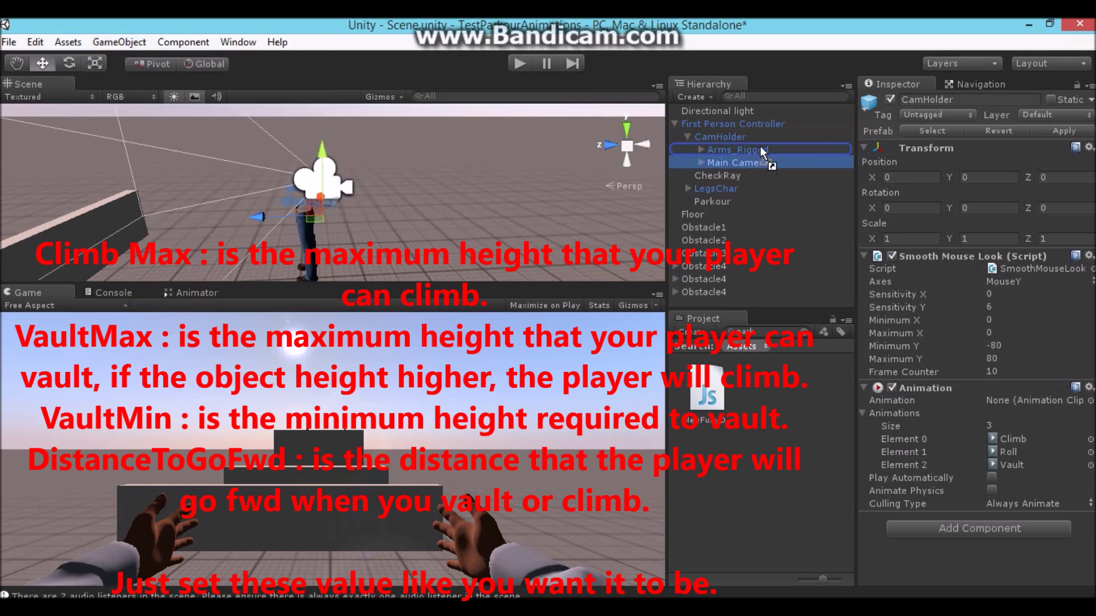
{"action": "left_click", "coordinate": [672, 350]}
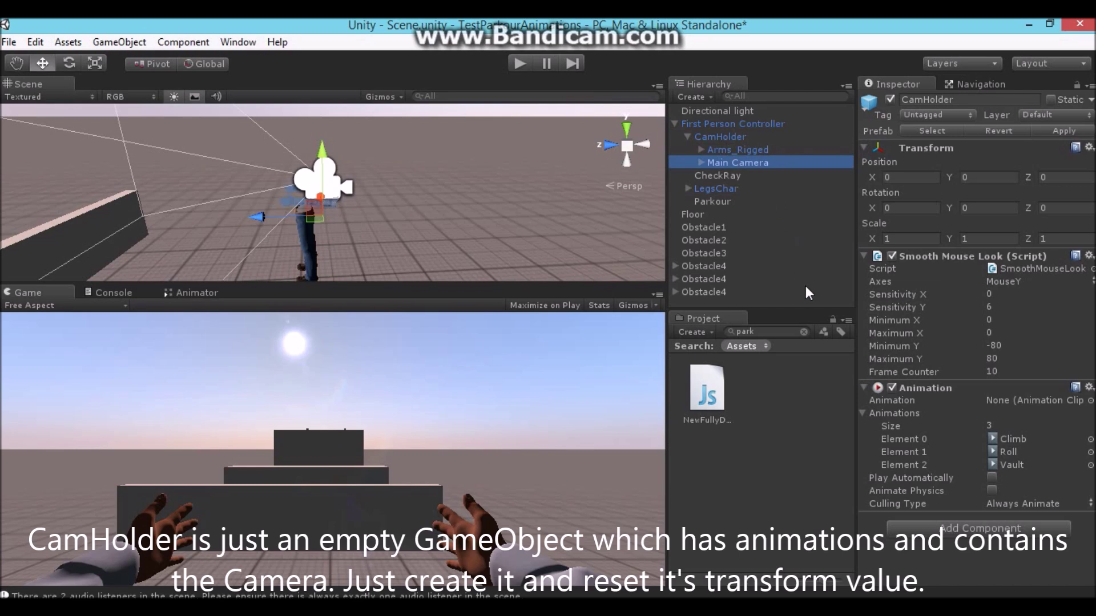
{"action": "left_click", "coordinate": [720, 138]}
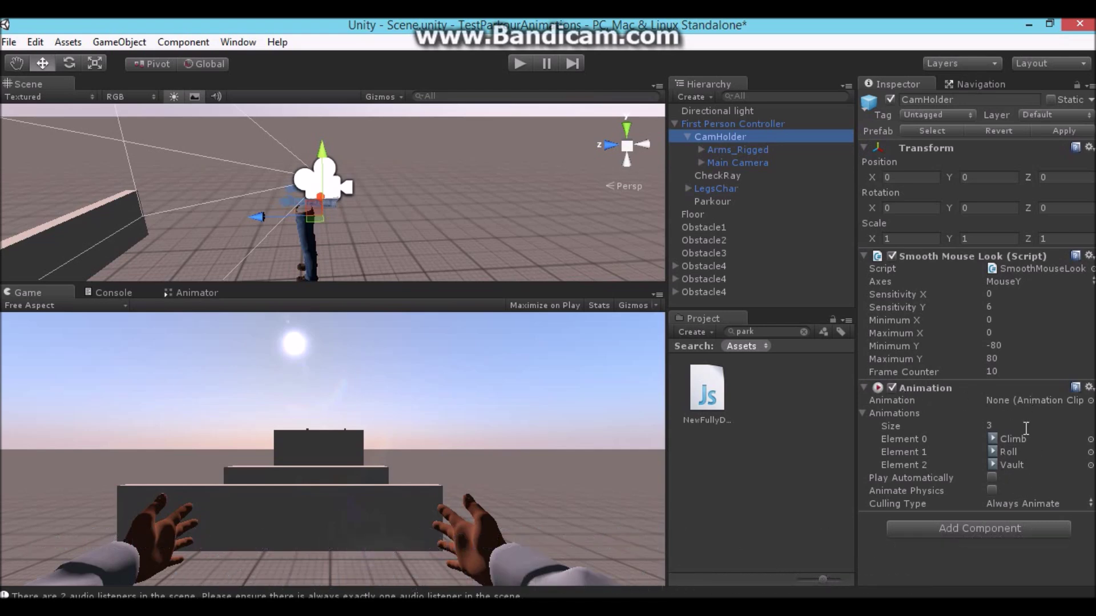
{"action": "left_click", "coordinate": [252, 44]}
{"action": "left_click", "coordinate": [302, 214]}
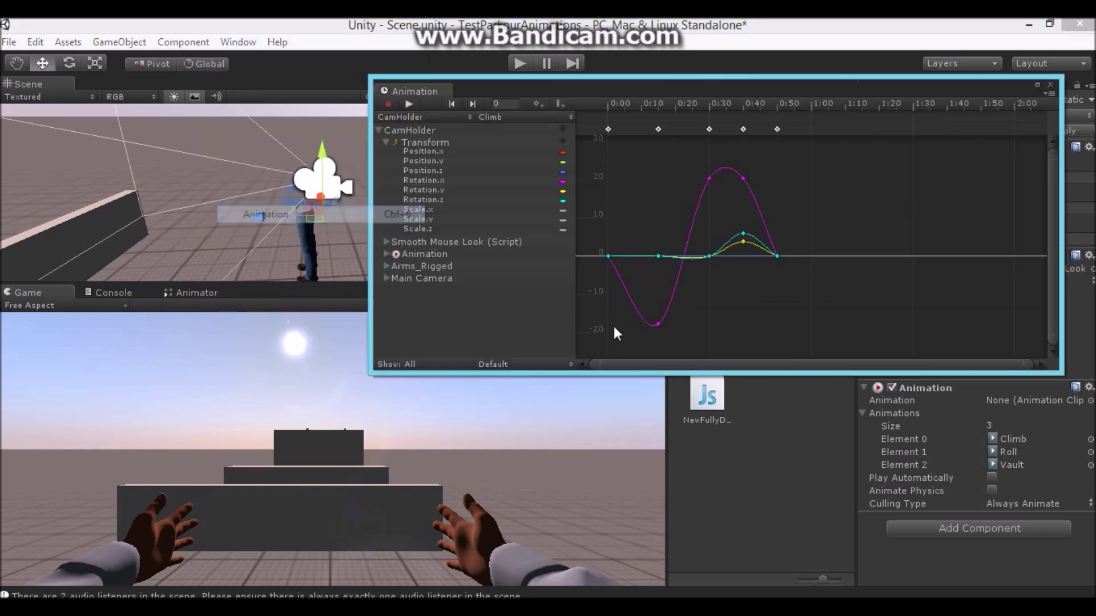
{"action": "left_click", "coordinate": [410, 102]}
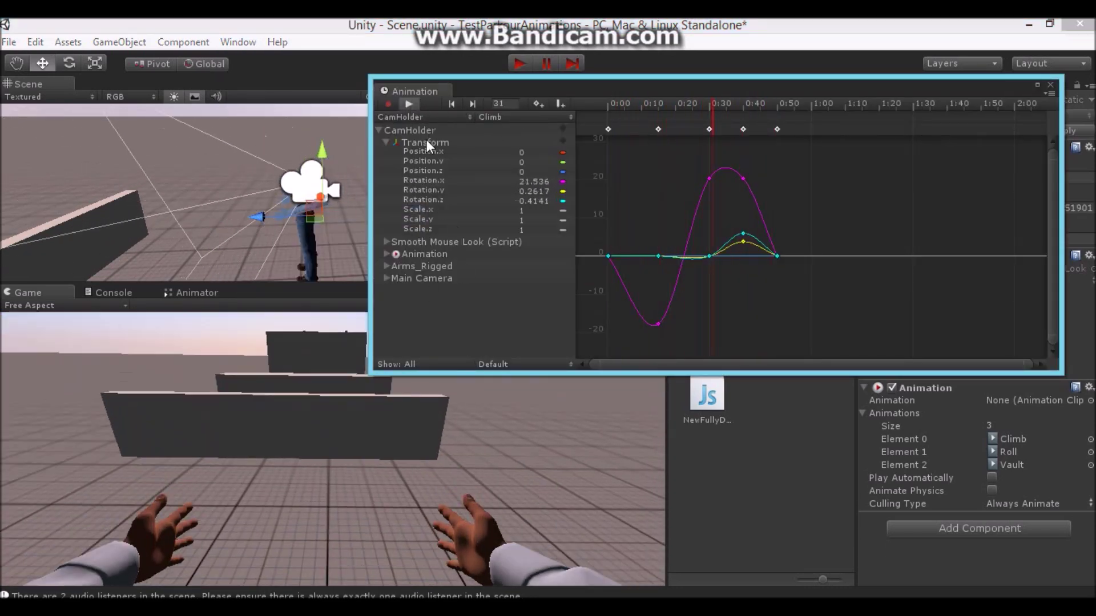
{"action": "left_click", "coordinate": [410, 103]}
{"action": "left_click", "coordinate": [533, 116]}
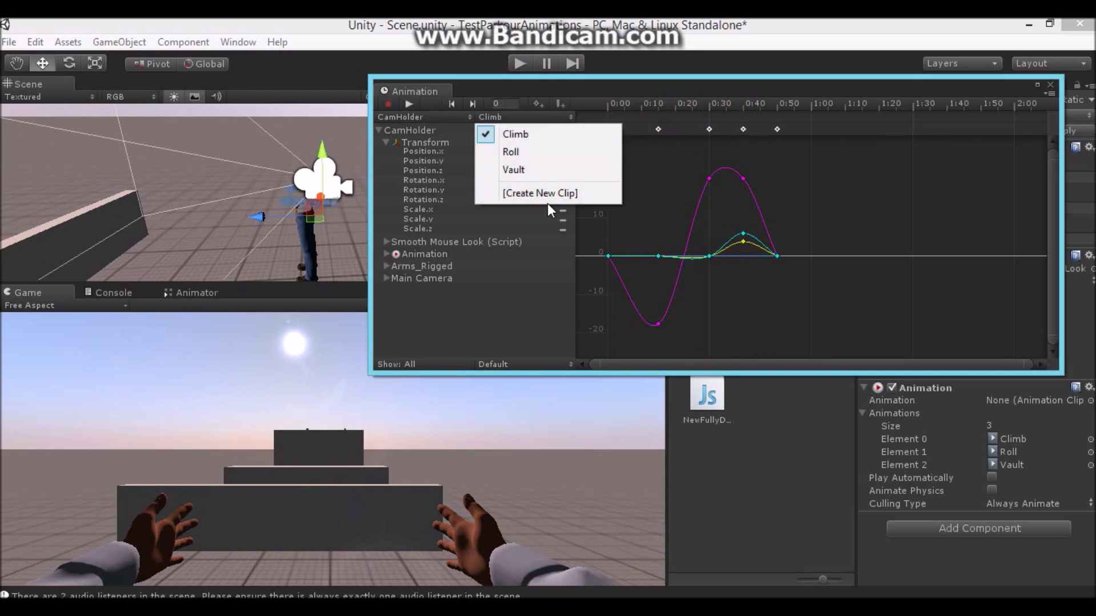
{"action": "left_click", "coordinate": [533, 171]}
{"action": "left_click", "coordinate": [410, 104]}
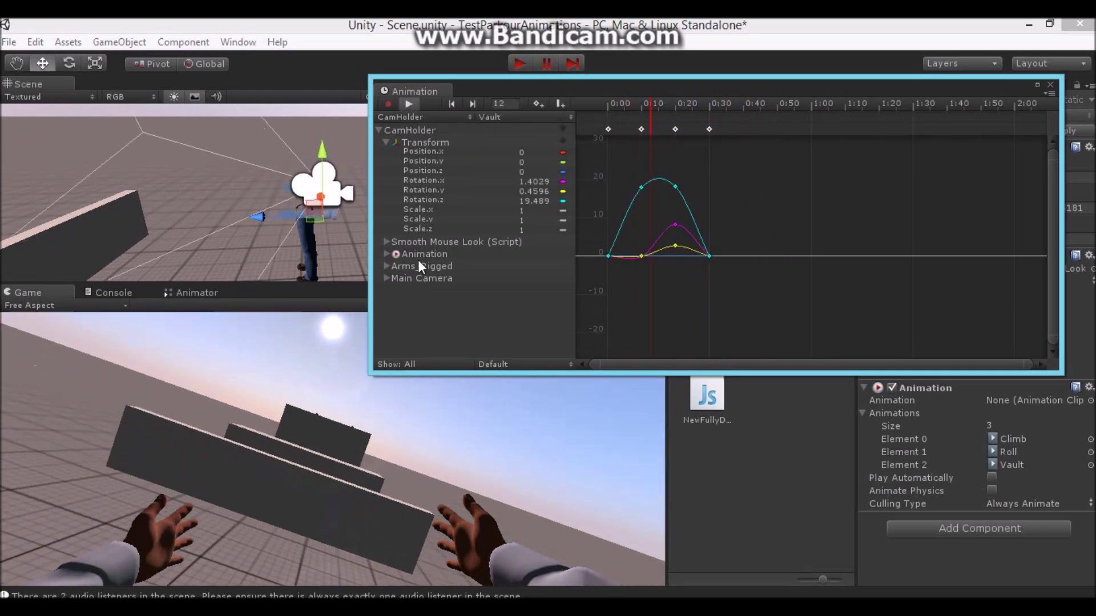
{"action": "left_click", "coordinate": [409, 103]}
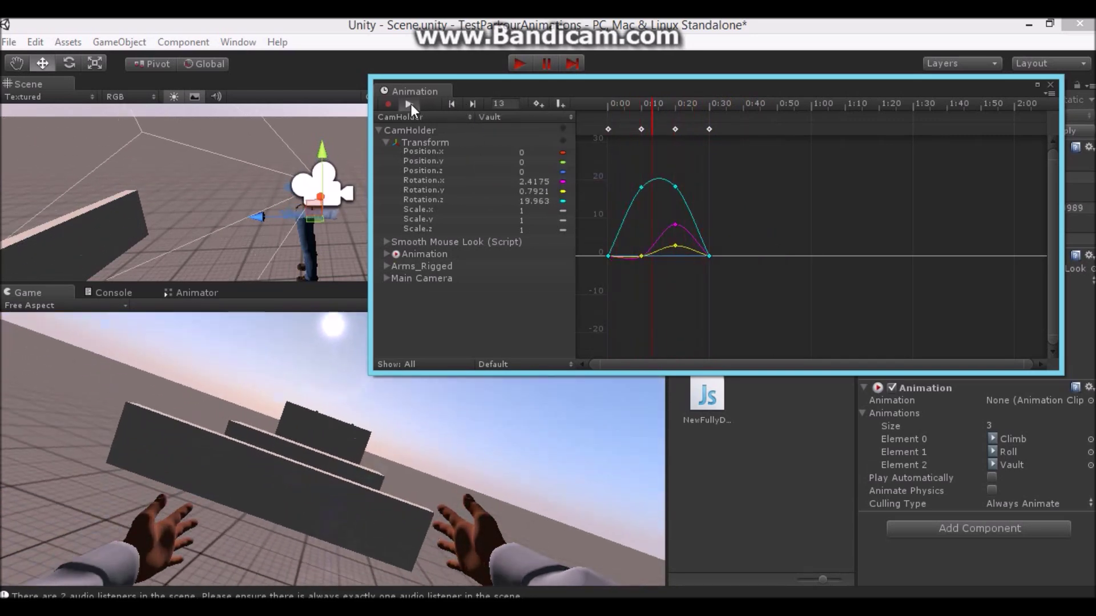
{"action": "left_click", "coordinate": [541, 116]}
{"action": "left_click", "coordinate": [530, 153]}
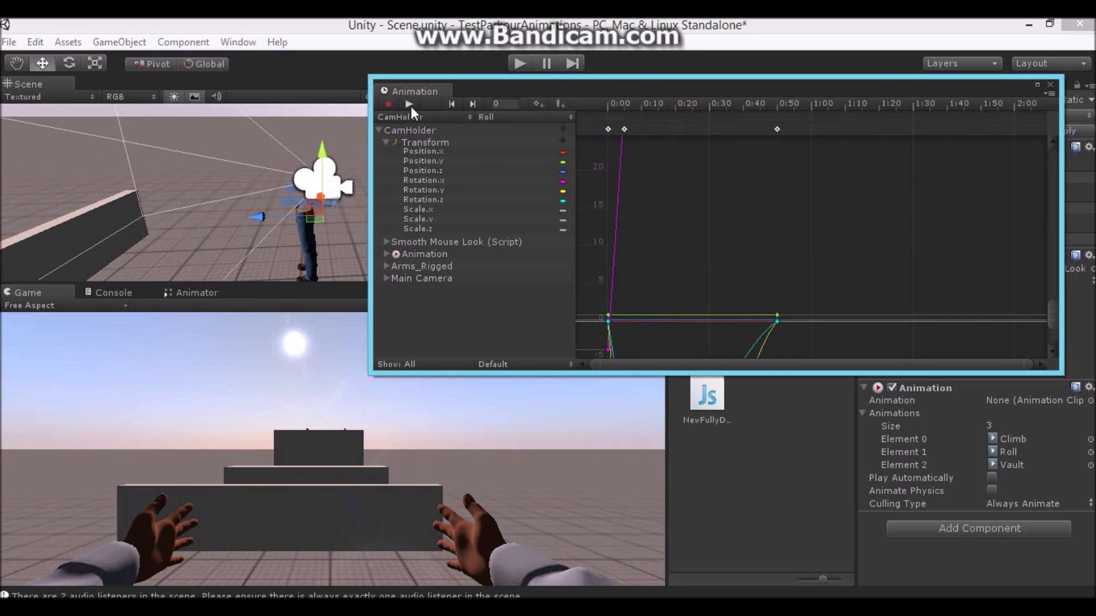
{"action": "left_click", "coordinate": [410, 104]}
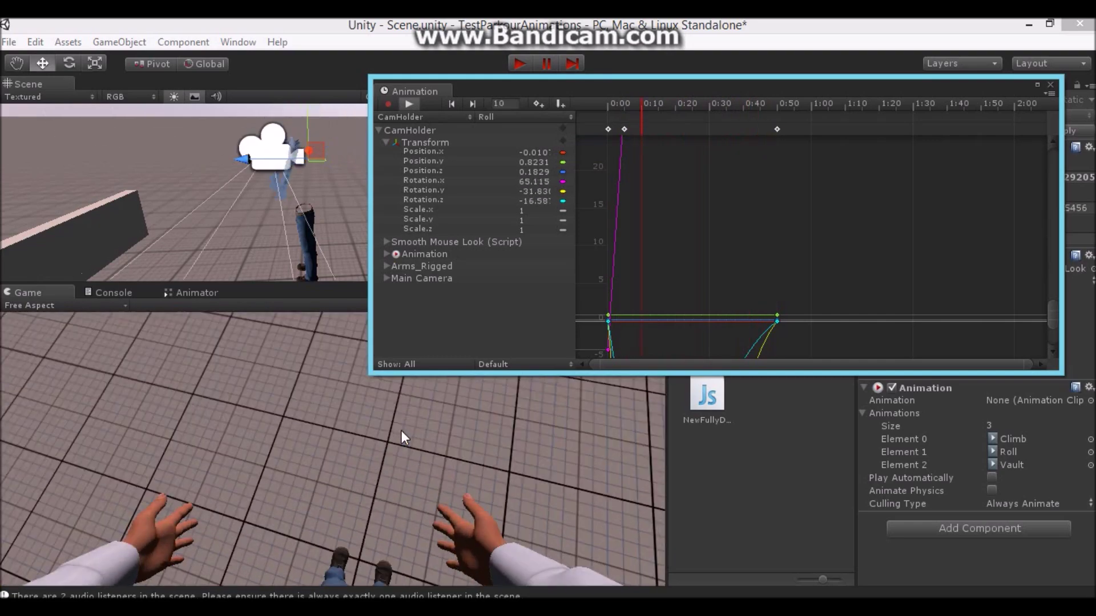
{"action": "left_click", "coordinate": [413, 105]}
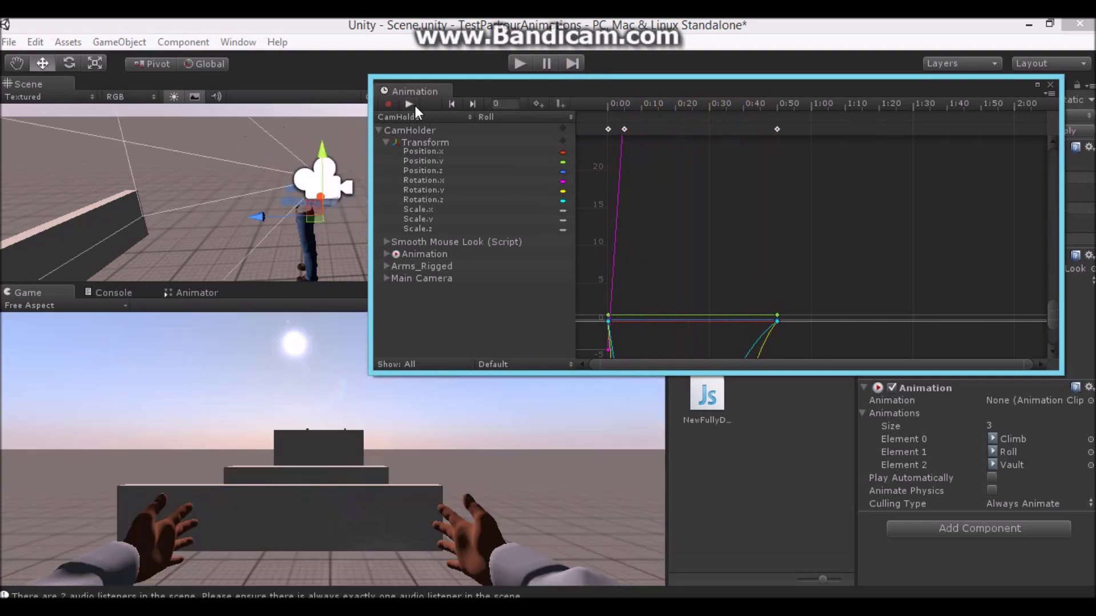
{"action": "left_click", "coordinate": [1050, 84]}
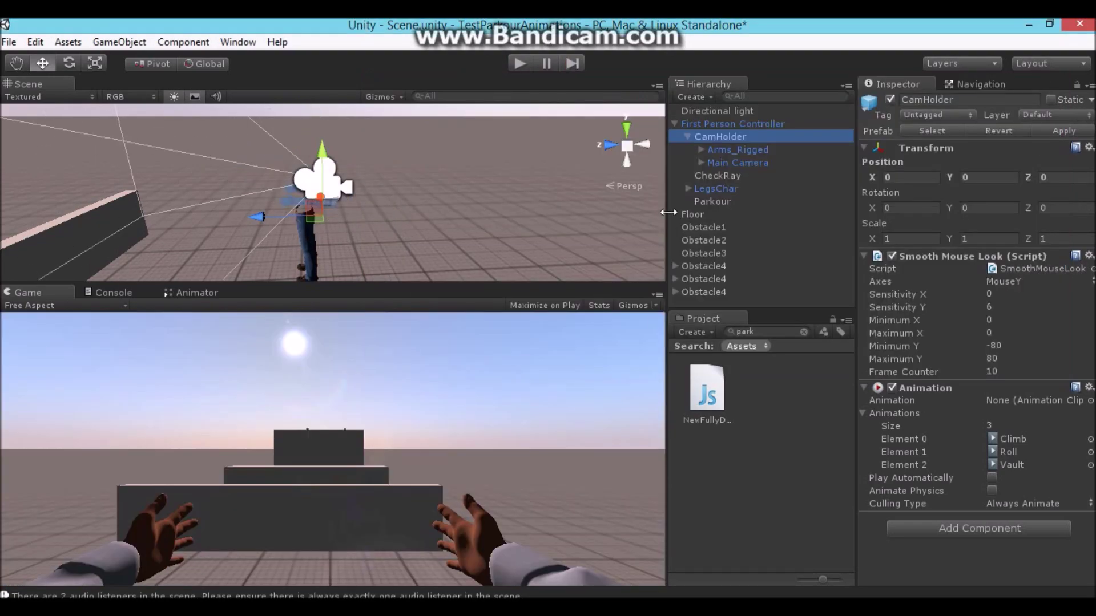
- Set the Parkour script's Climb Anim to Climb and Vault Anim to Vault, then select CamHolder
{"action": "left_click", "coordinate": [685, 136]}
{"action": "left_click", "coordinate": [709, 176]}
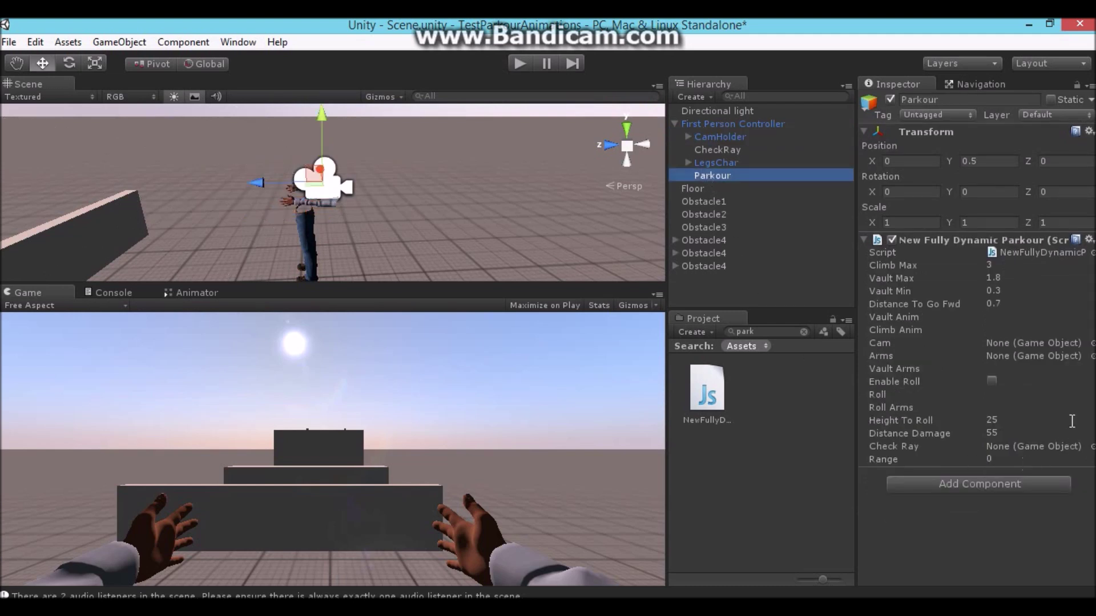
{"action": "left_click", "coordinate": [998, 317]}
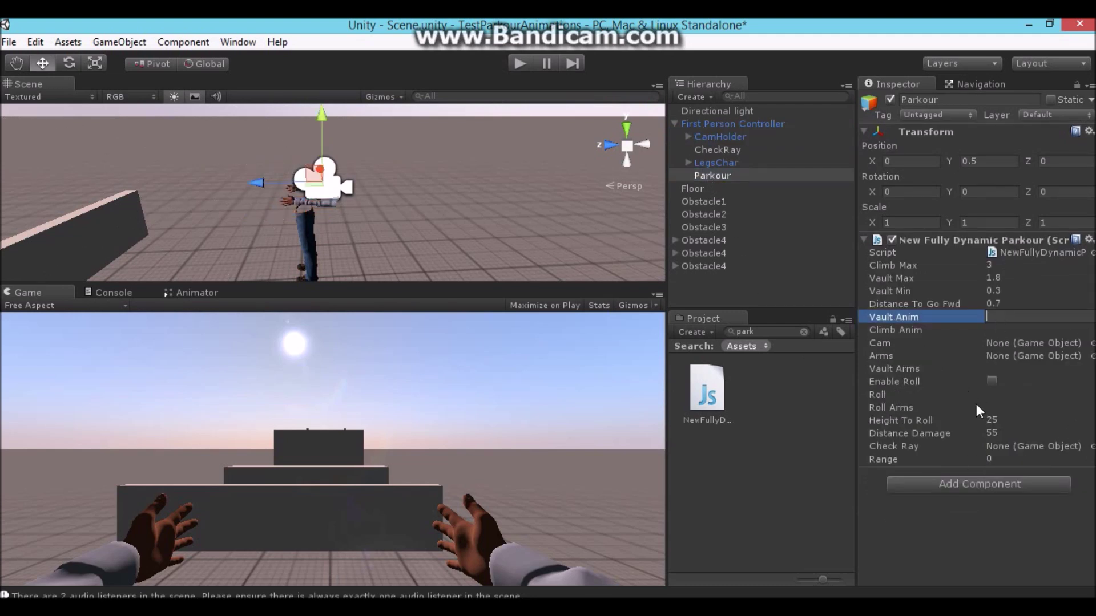
{"action": "left_click", "coordinate": [803, 333]}
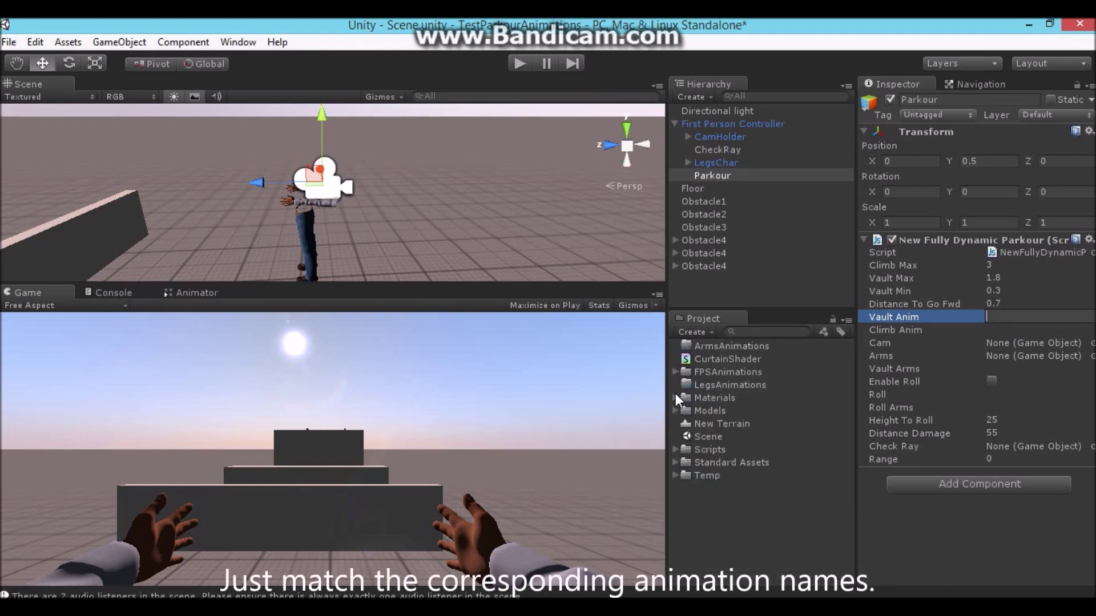
{"action": "left_click", "coordinate": [674, 372]}
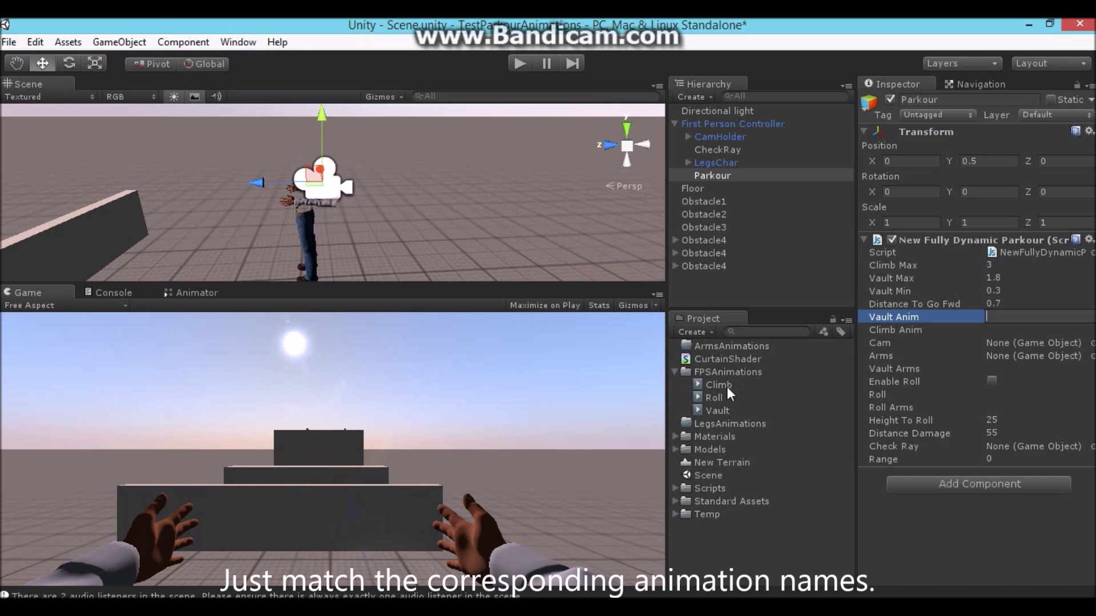
{"action": "left_click", "coordinate": [1002, 330]}
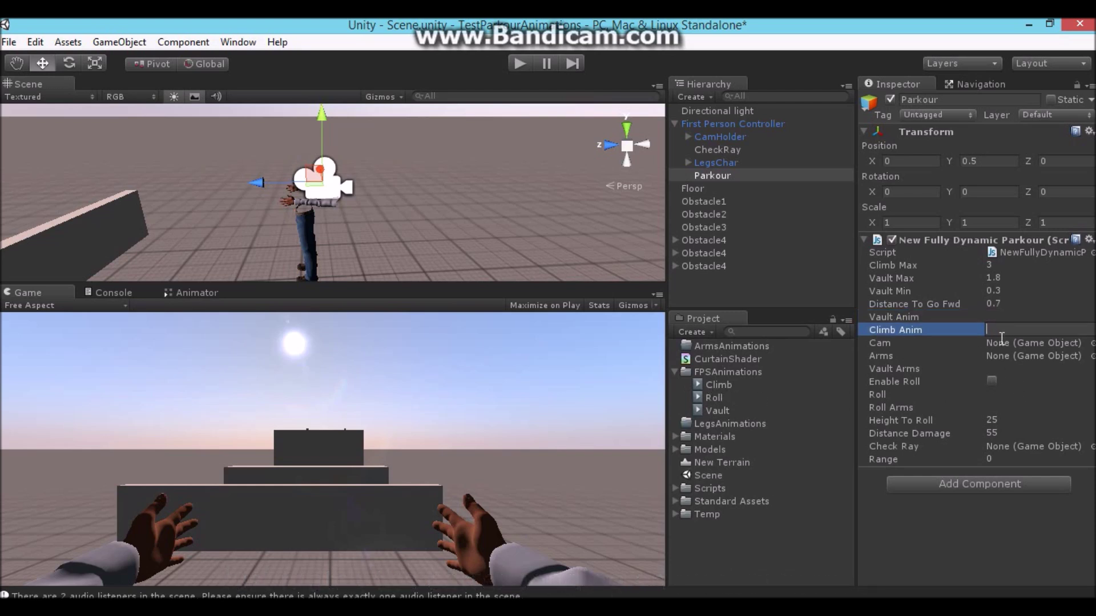
{"action": "type", "text": "Climb"}
{"action": "left_click", "coordinate": [954, 317]}
{"action": "type", "text": "Vault"}
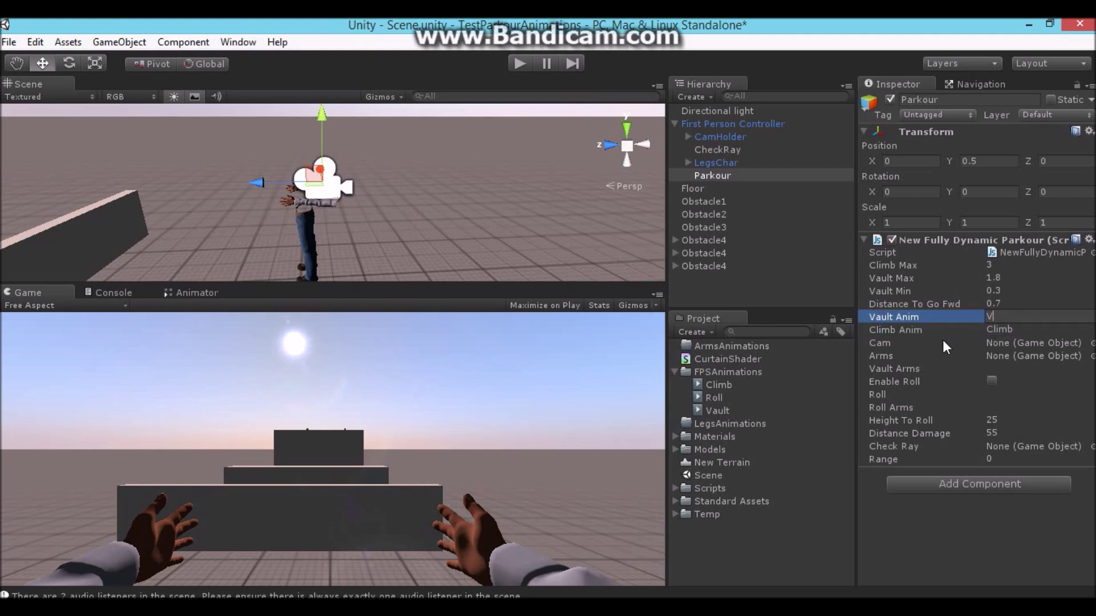
{"action": "left_click", "coordinate": [712, 137]}
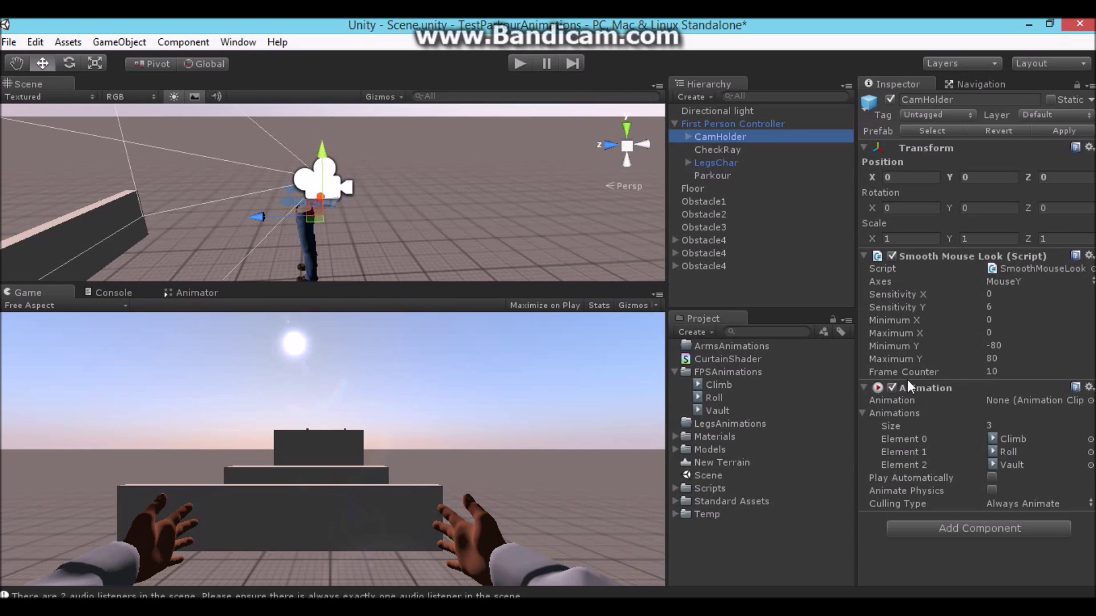
- Assign CamHolder to the Cam slot and CheckRay to Check Ray, and set Range to 0.7
{"action": "left_click", "coordinate": [714, 175]}
{"action": "left_click_drag", "start_coordinate": [720, 134], "coordinate": [1016, 344]}
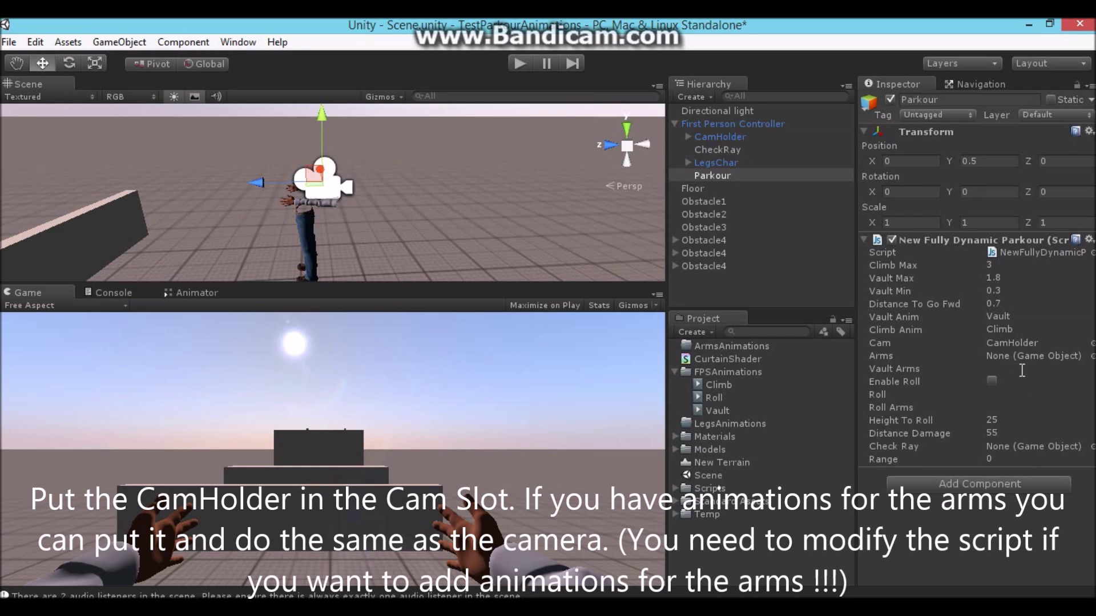
{"action": "left_click", "coordinate": [1022, 370]}
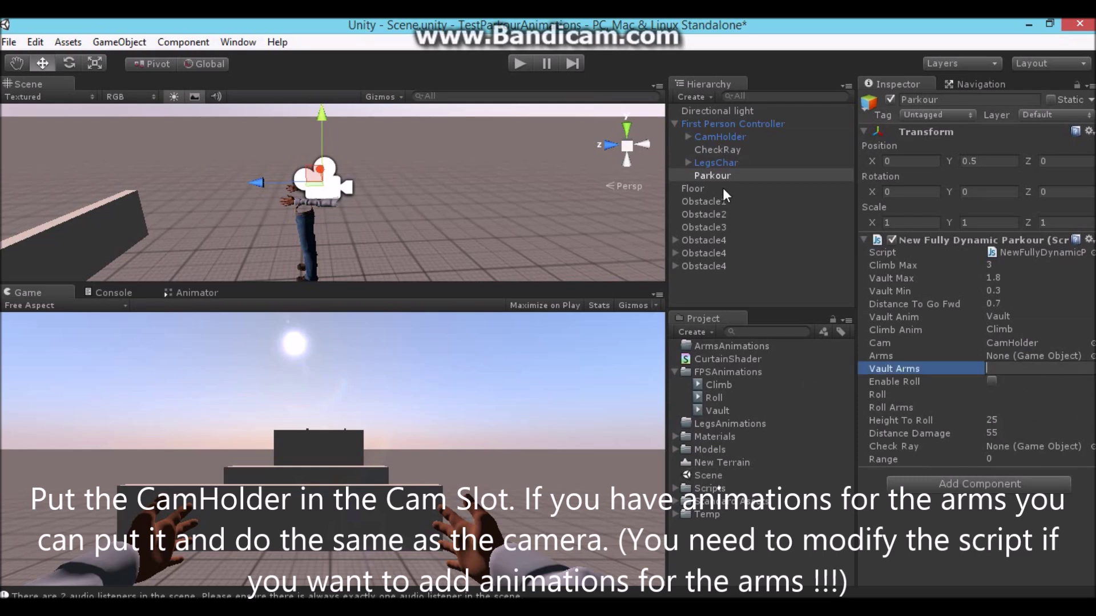
{"action": "left_click_drag", "start_coordinate": [715, 149], "coordinate": [1028, 449]}
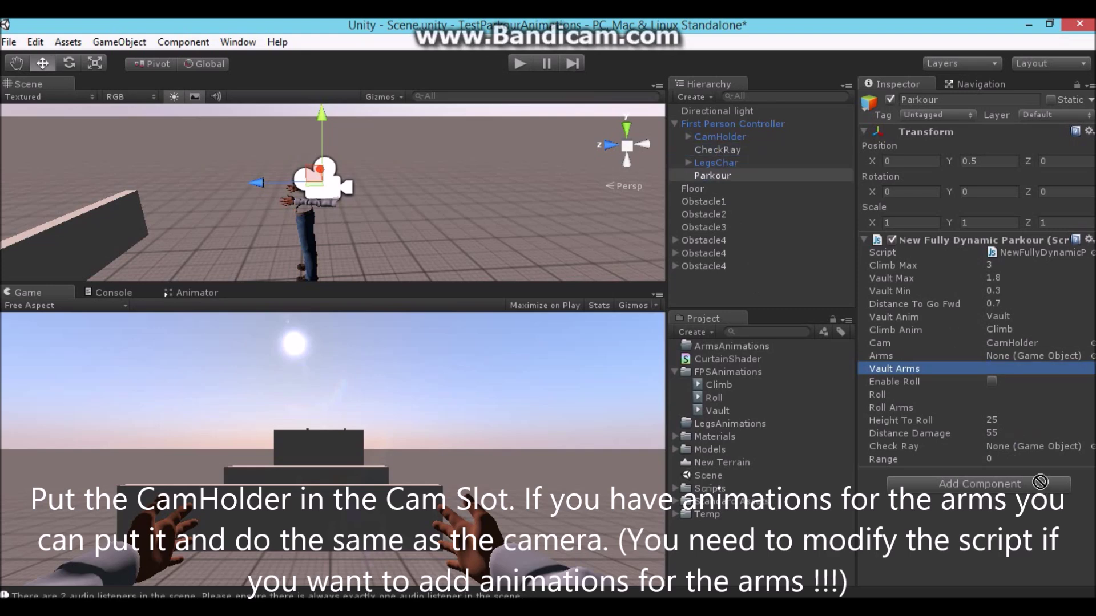
{"action": "left_click", "coordinate": [997, 458]}
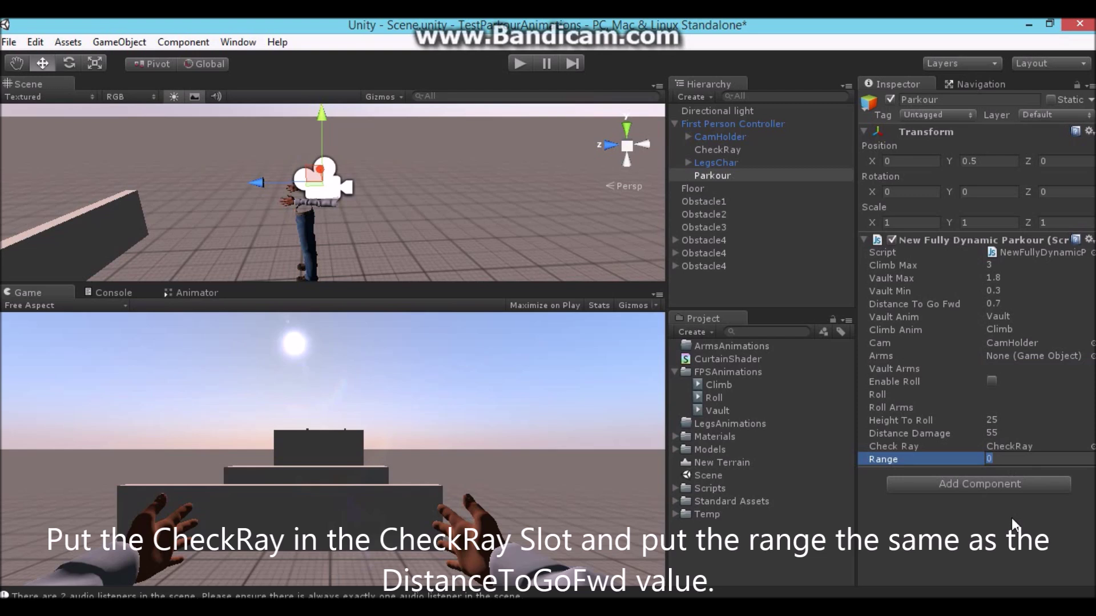
{"action": "type", "text": "0.7"}
{"action": "key", "text": "Return"}
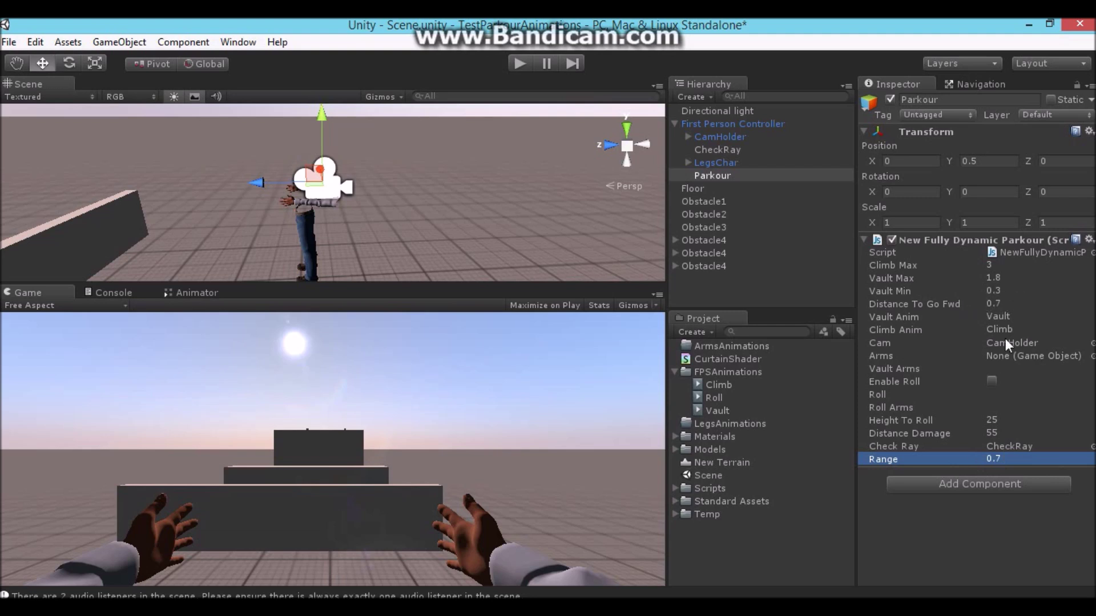
{"action": "left_click", "coordinate": [673, 123]}
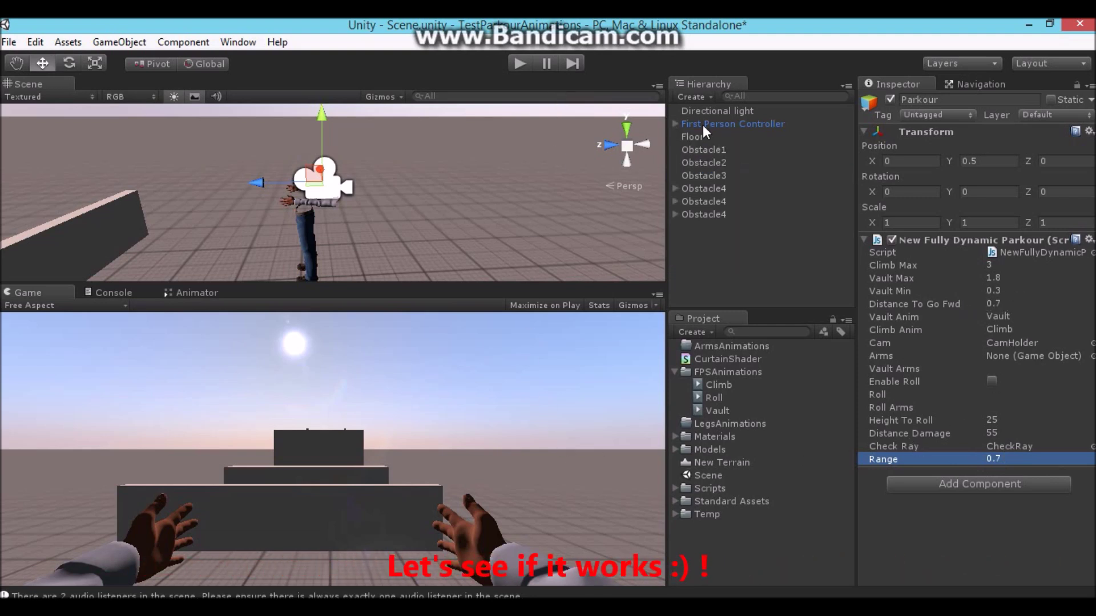
- Enter Play mode, climb the first obstacle and walk through the red-curtain frame
{"action": "left_click", "coordinate": [703, 124]}
{"action": "left_click", "coordinate": [1069, 130]}
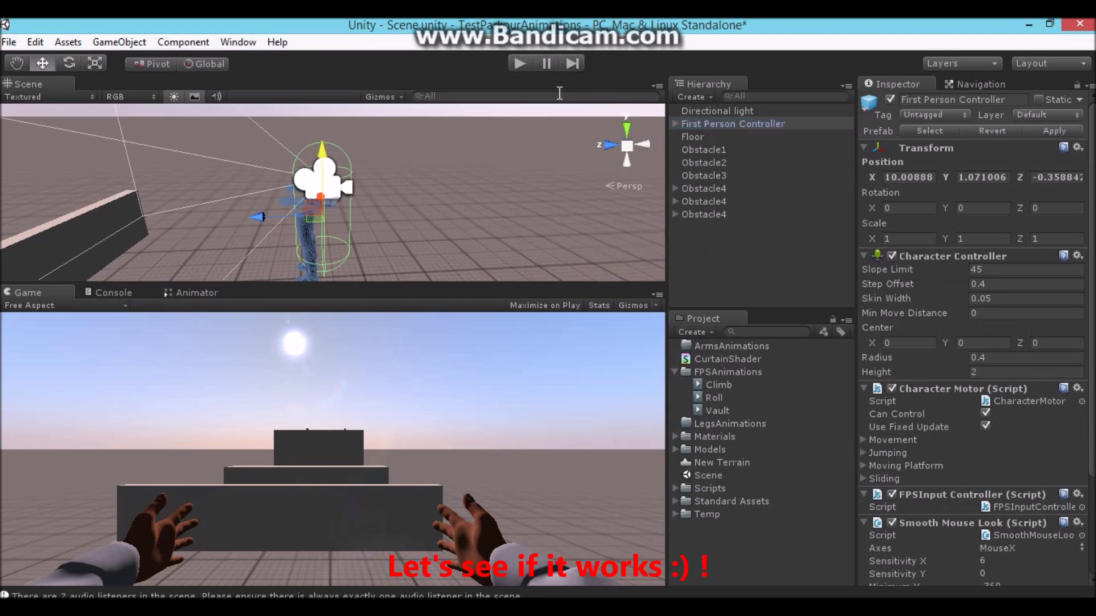
{"action": "left_click", "coordinate": [518, 60]}
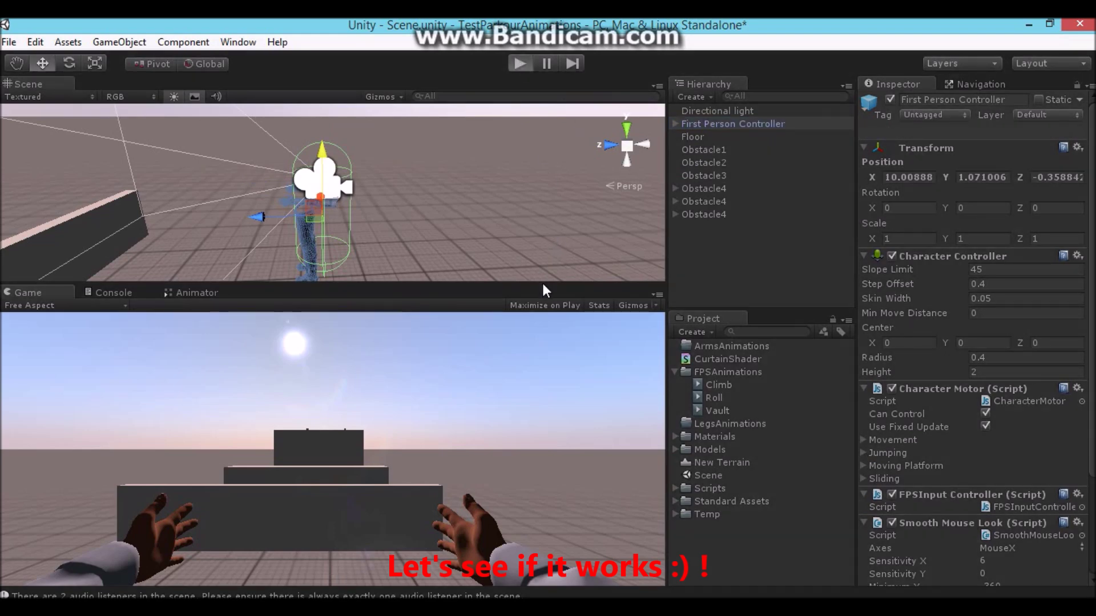
{"action": "key", "text": "w"}
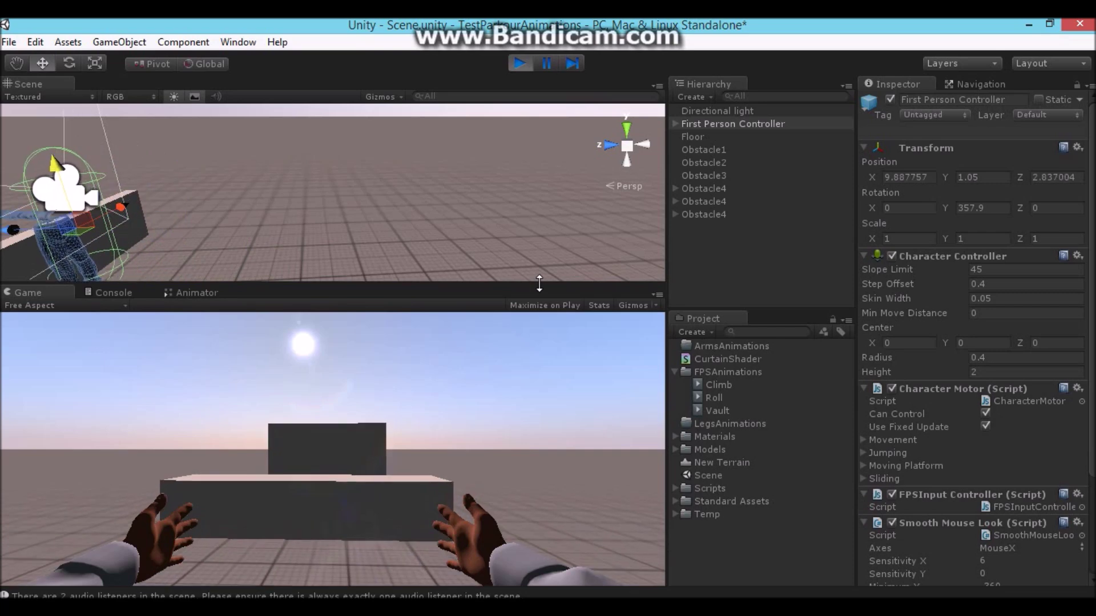
{"action": "key", "text": "space"}
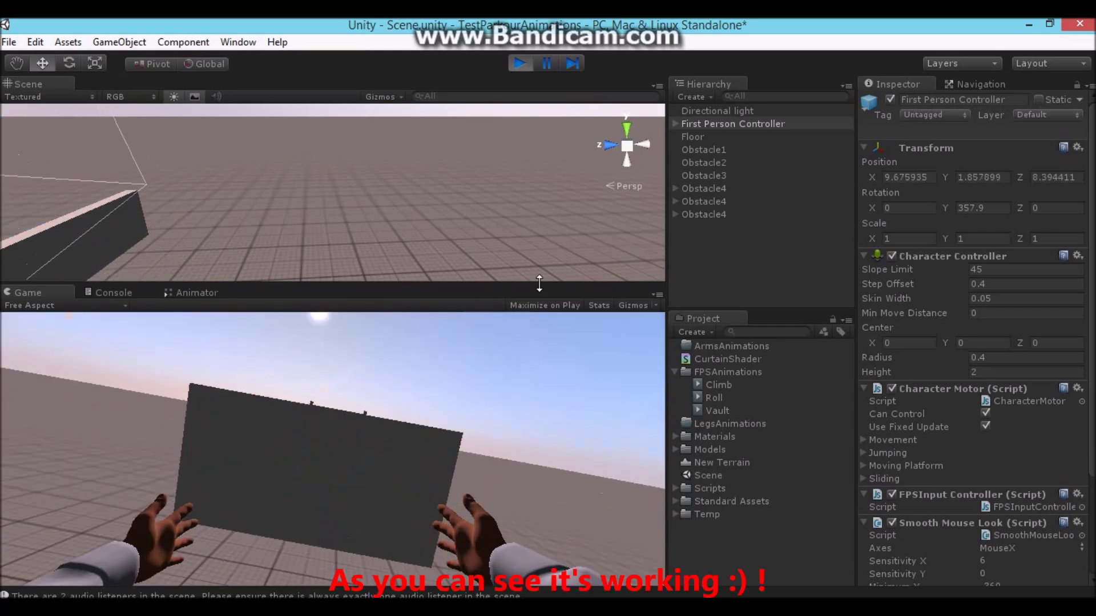
{"action": "key", "text": "w"}
{"action": "key", "text": "space"}
{"action": "key", "text": "w"}
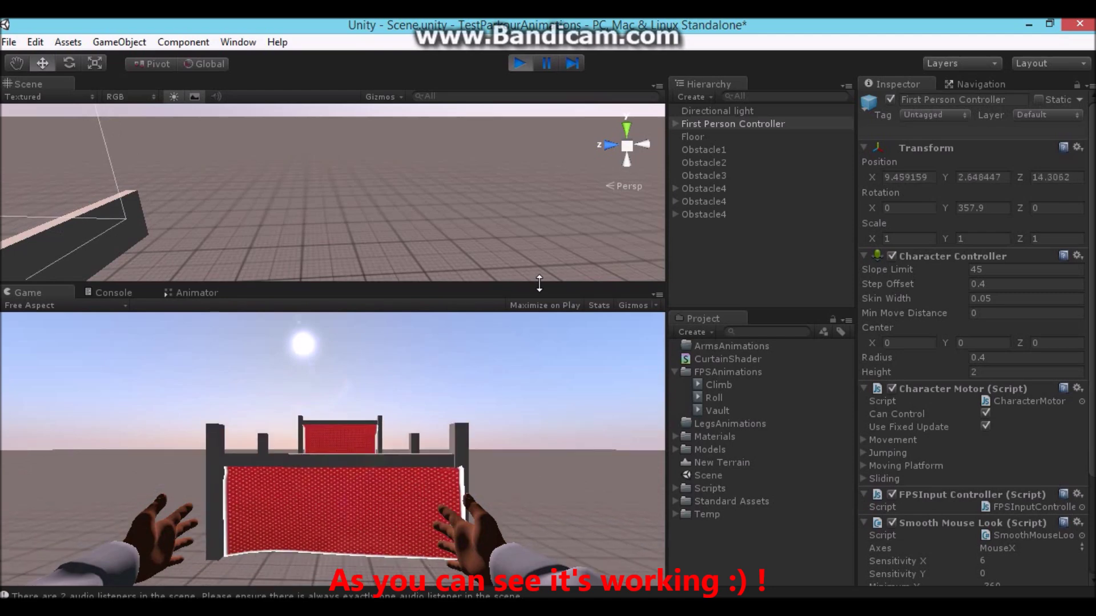
{"action": "key", "text": "w"}
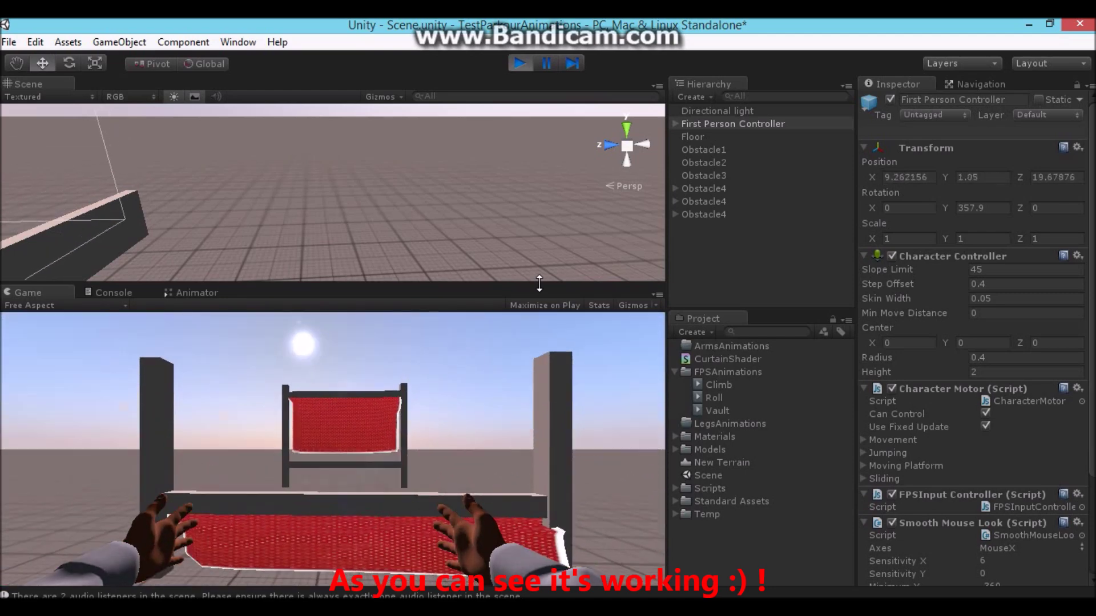
{"action": "key", "text": "w"}
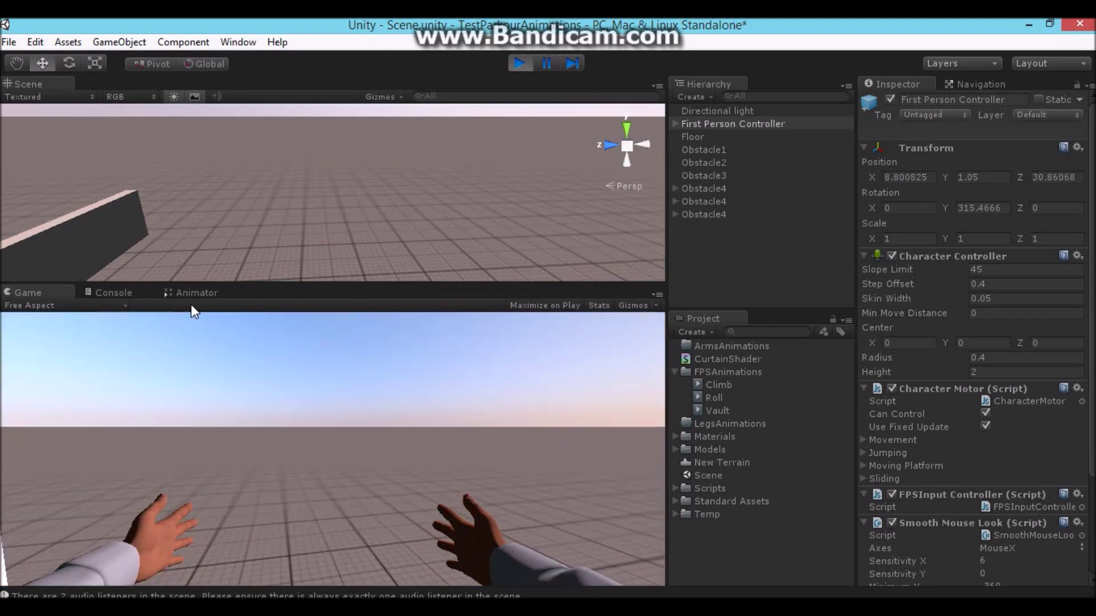
- Walk back through the red-curtain frame, climb the white block, then cross the dark obstacle
{"action": "mouse_move", "coordinate": [25, 318]}
{"action": "key", "text": "w"}
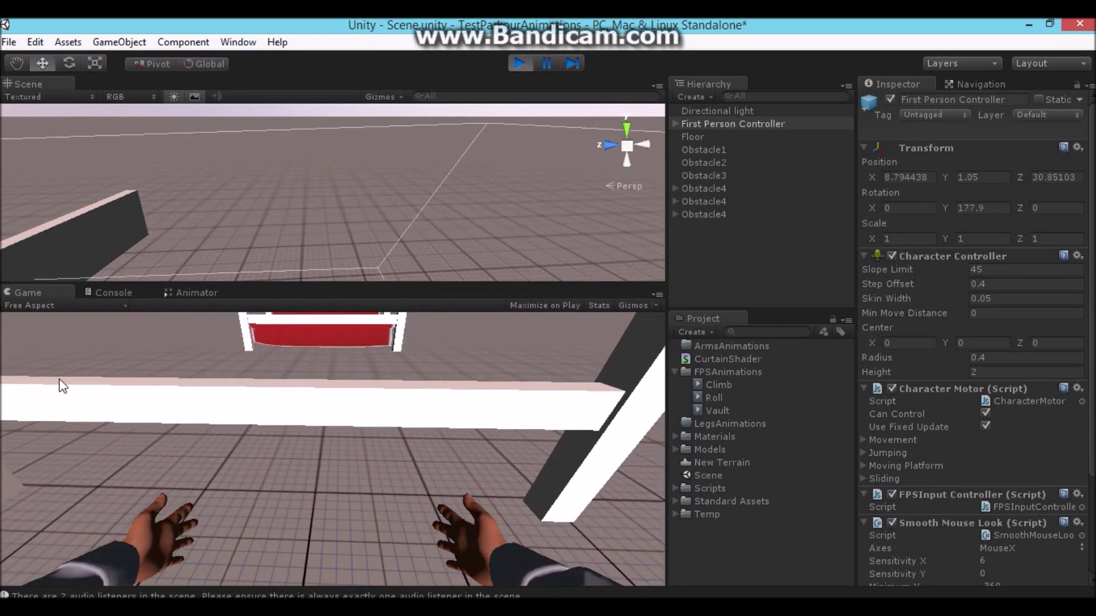
{"action": "key", "text": "w"}
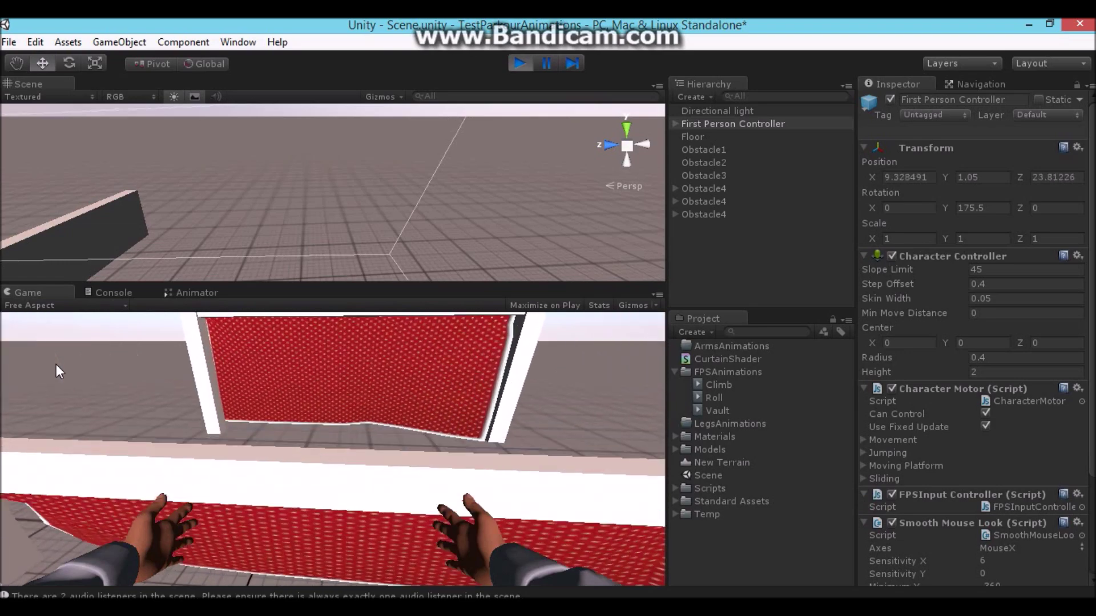
{"action": "key", "text": "w"}
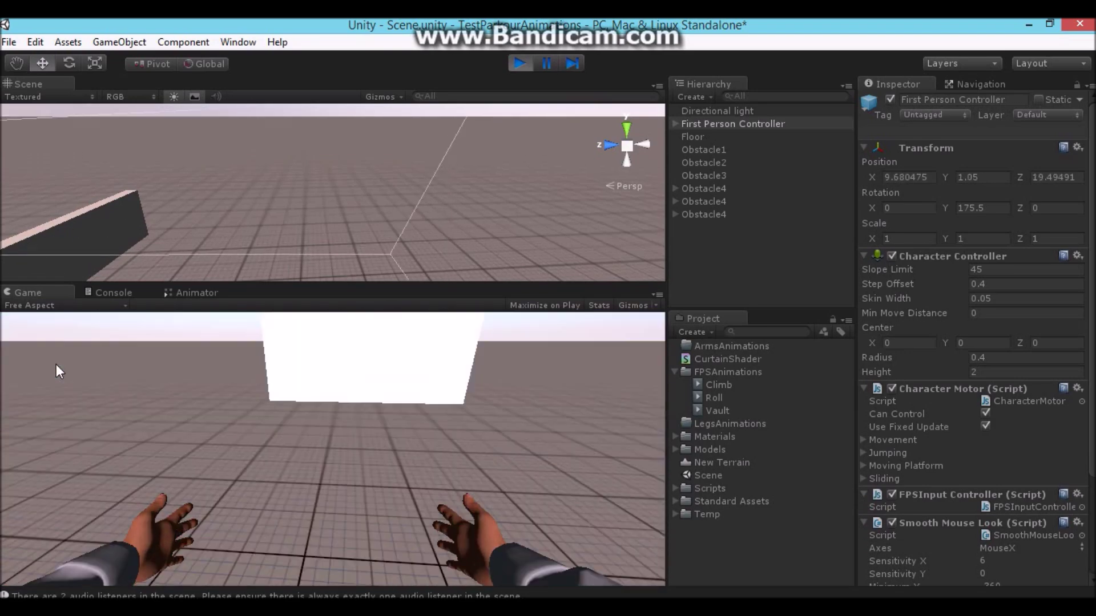
{"action": "key", "text": "w"}
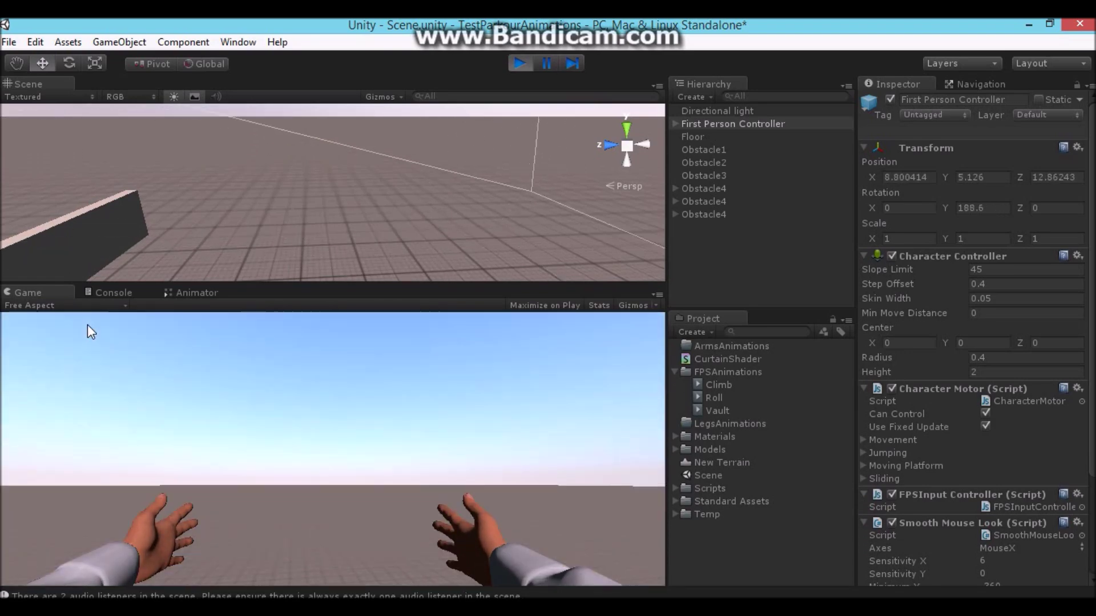
{"action": "key", "text": "space"}
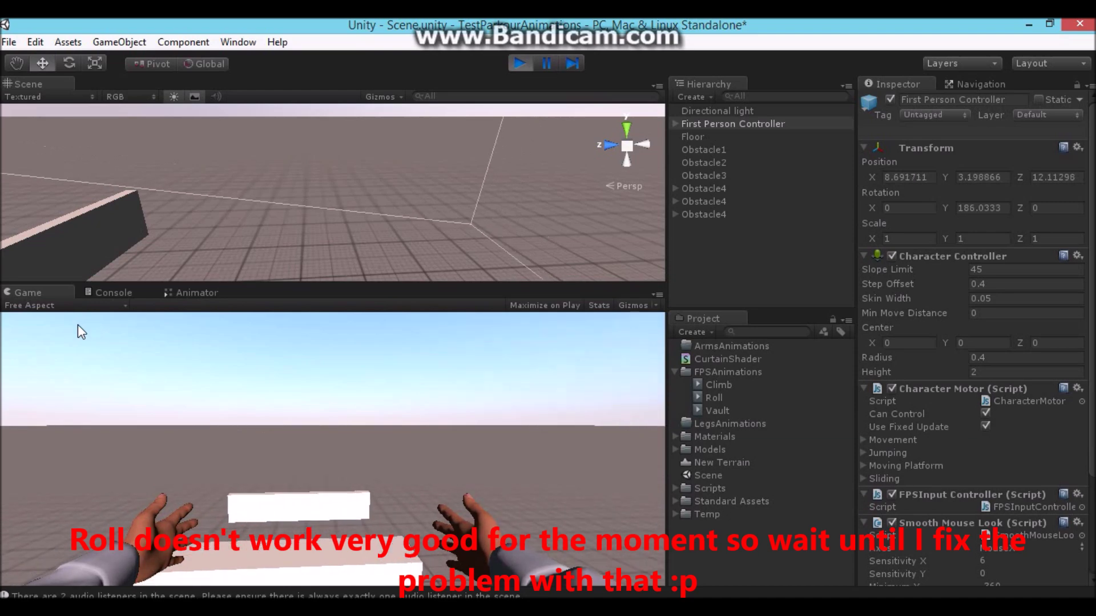
{"action": "key", "text": "w"}
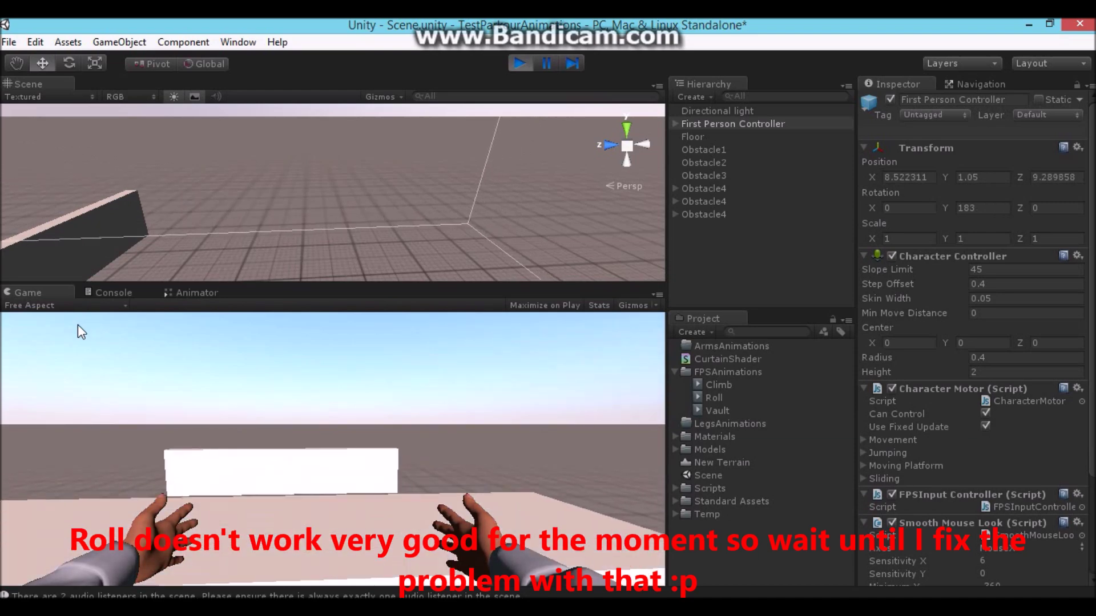
{"action": "key", "text": "w"}
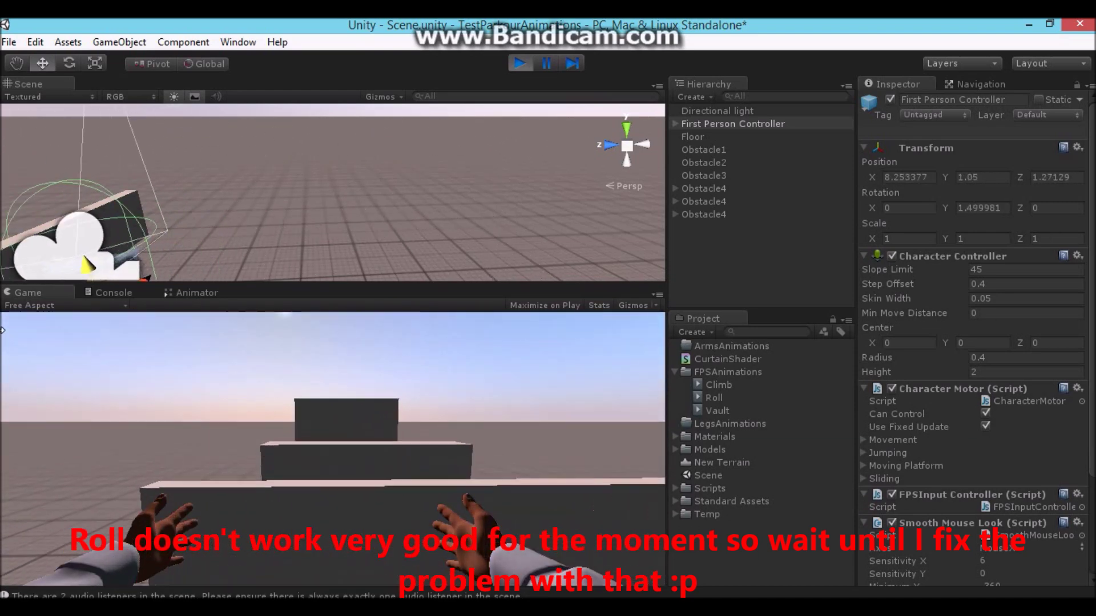
{"action": "key", "text": "w"}
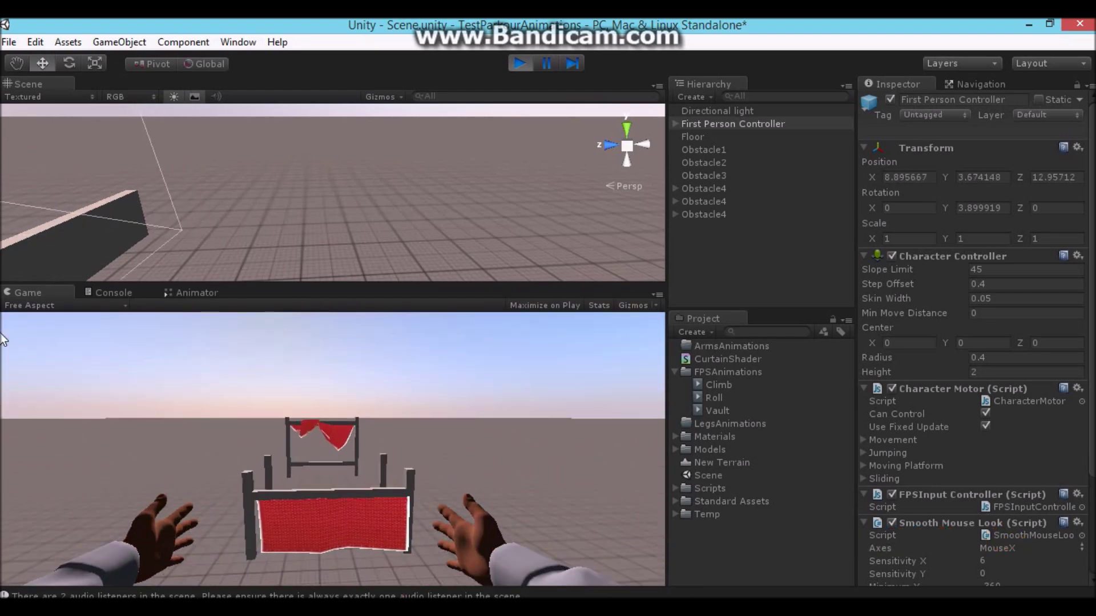
{"action": "mouse_move", "coordinate": [335, 383]}
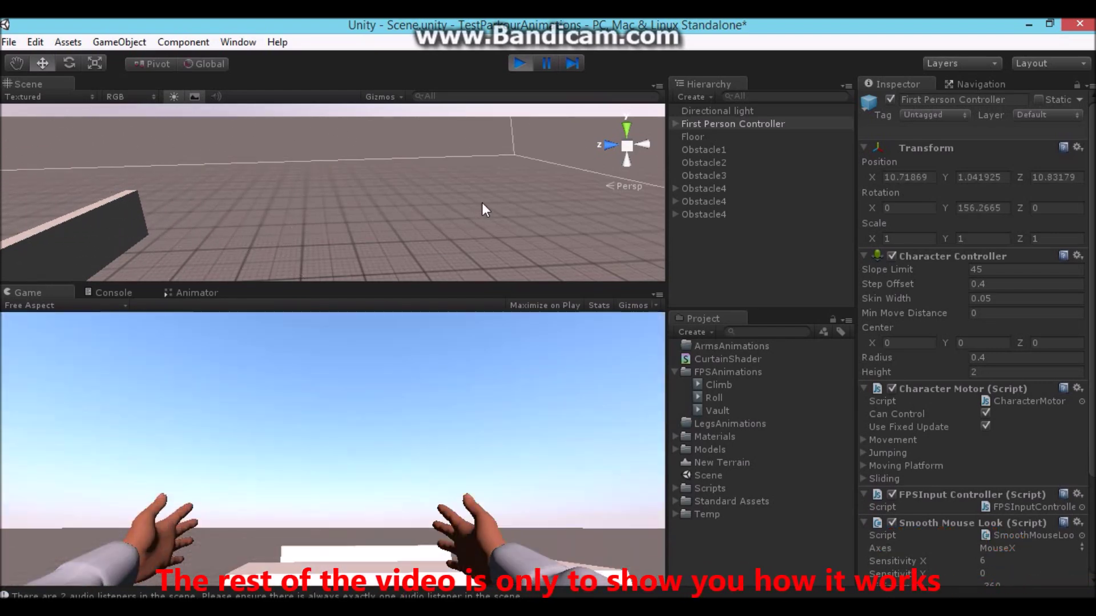
{"action": "left_click", "coordinate": [675, 123]}
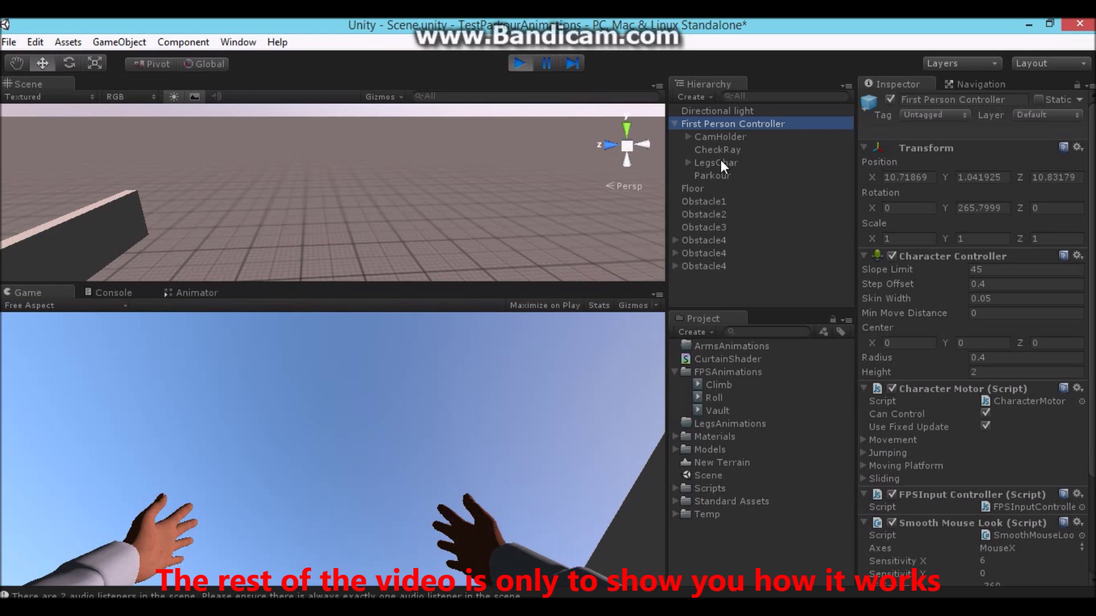
- Frame CheckRay in the Scene view, climb the wall in play mode, then stop the game
{"action": "double_click", "coordinate": [720, 148]}
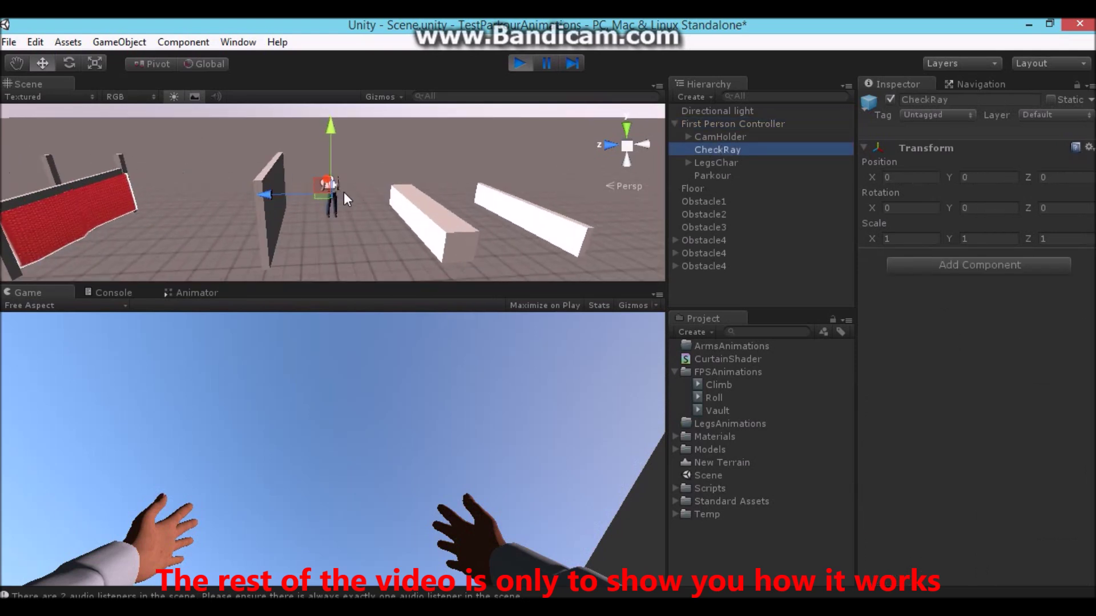
{"action": "left_click", "coordinate": [546, 467]}
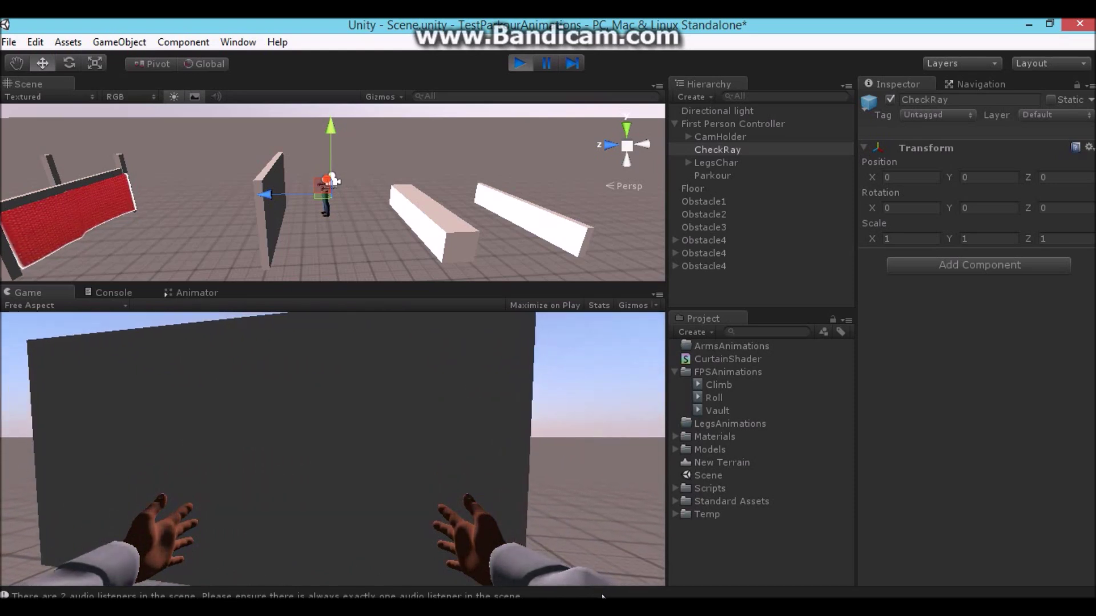
{"action": "key", "text": "w"}
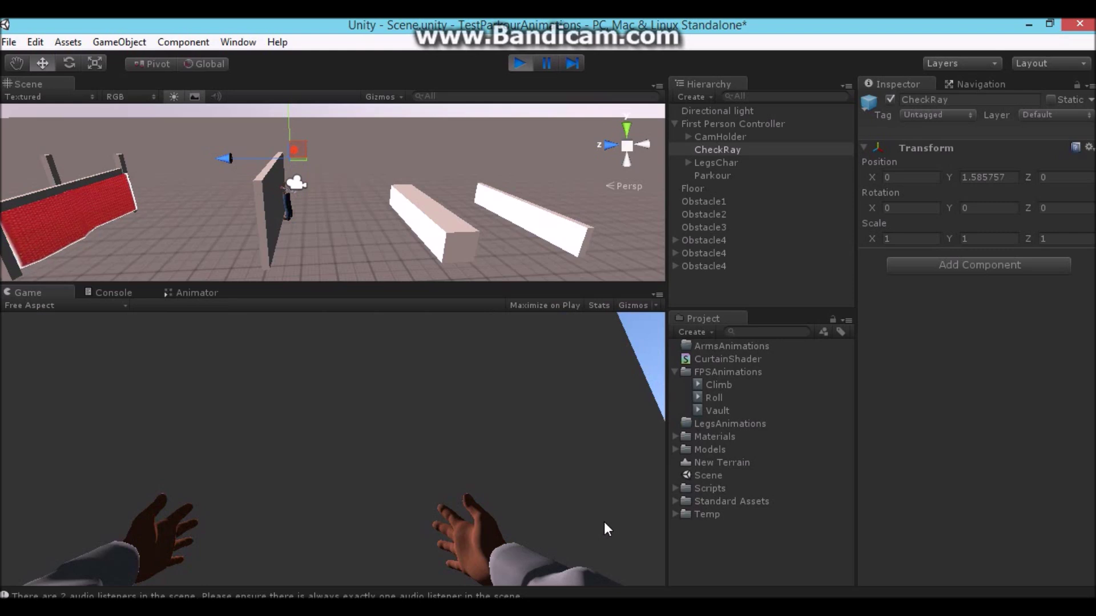
{"action": "key", "text": "space"}
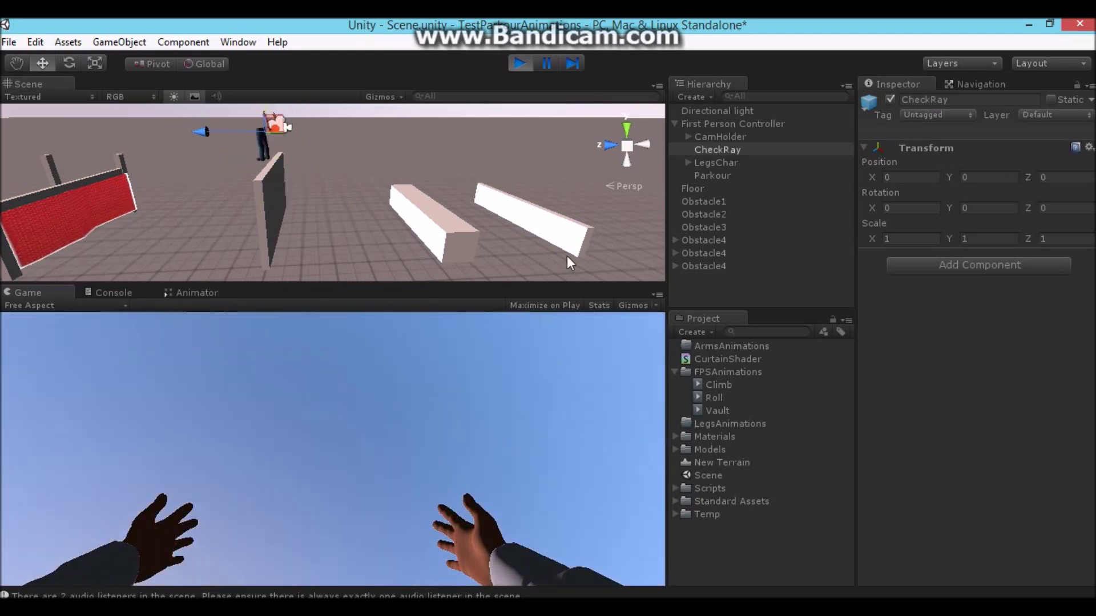
{"action": "left_click", "coordinate": [520, 65]}
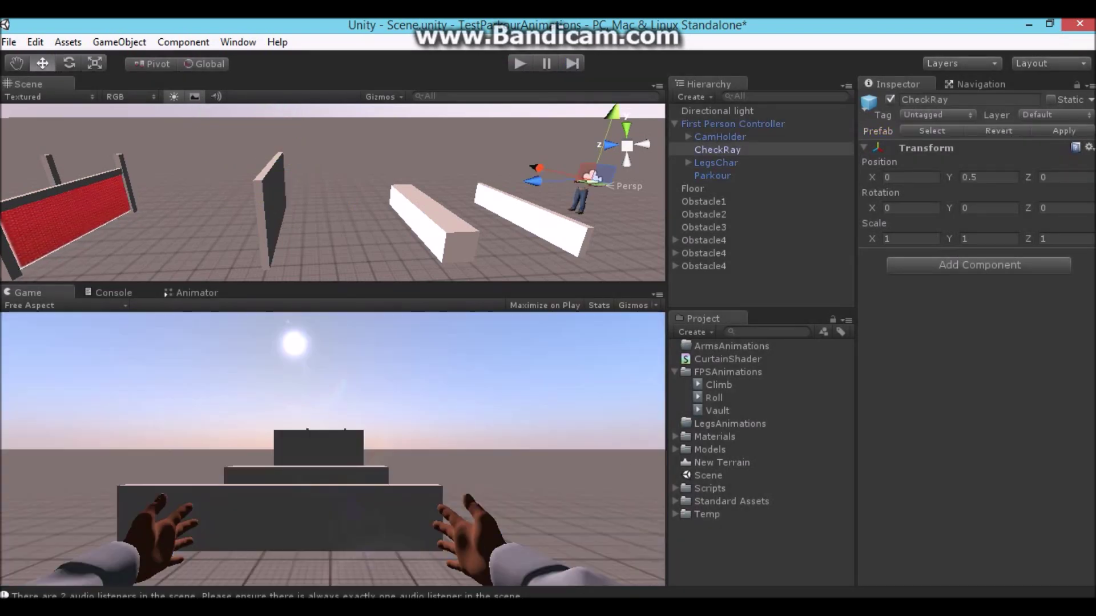
- Switch to NewFullyDynamicParkour.js in Notepad++ and scroll down through its code
{"action": "key", "text": "alt+Tab"}
{"action": "scroll", "coordinate": [548, 331], "scroll_direction": "down", "scroll_amount": 11}
{"action": "scroll", "coordinate": [548, 331], "scroll_direction": "down", "scroll_amount": 4}
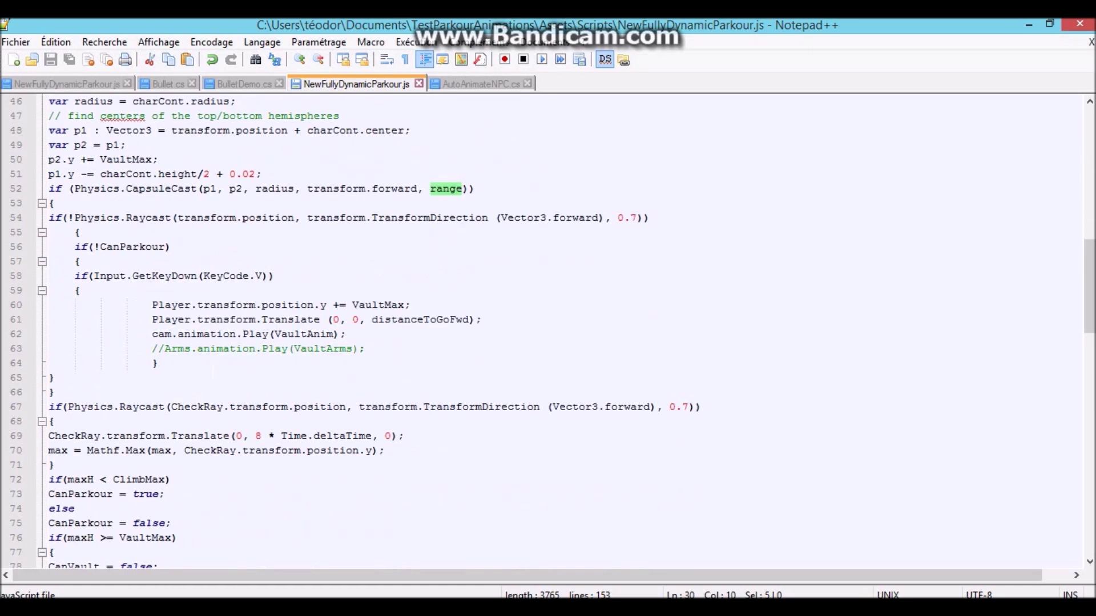
{"action": "scroll", "coordinate": [548, 331], "scroll_direction": "down", "scroll_amount": 1}
{"action": "left_click", "coordinate": [54, 378]}
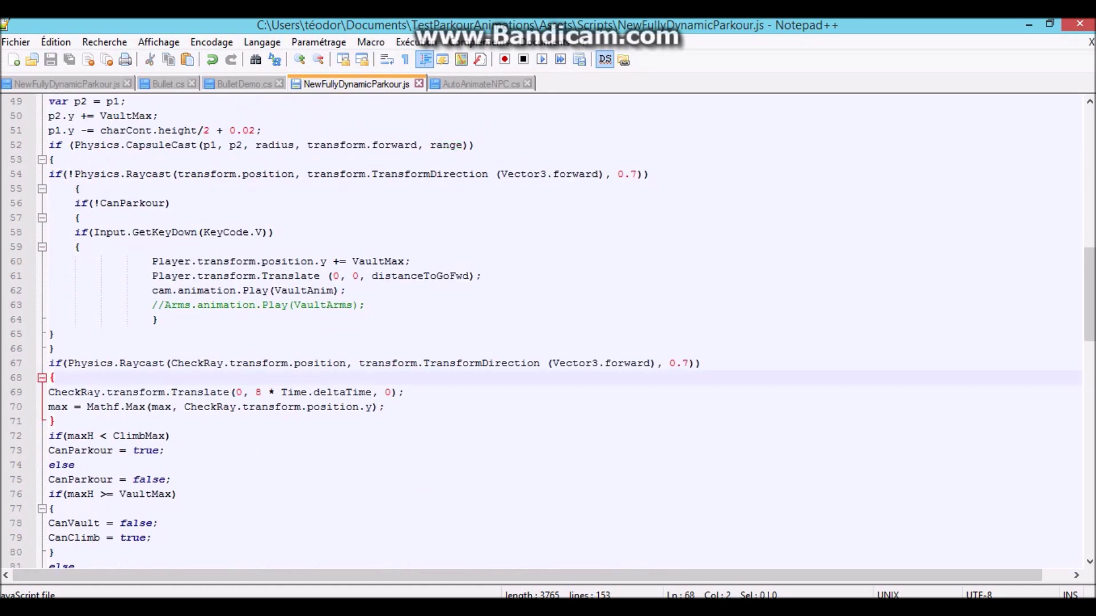
{"action": "scroll", "coordinate": [548, 330], "scroll_direction": "down", "scroll_amount": 2}
{"action": "left_click", "coordinate": [44, 307]}
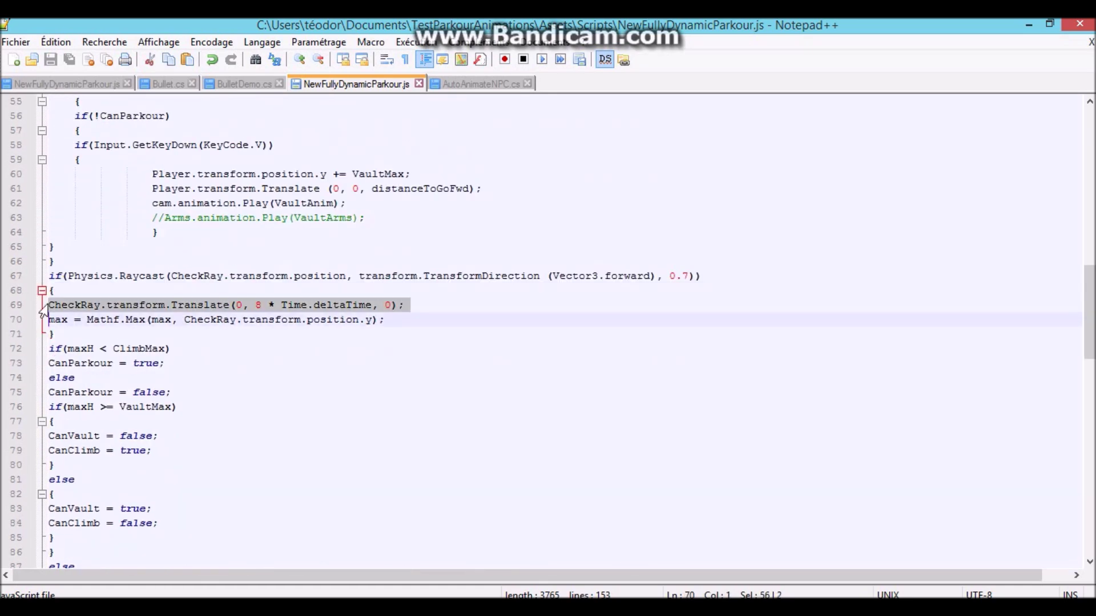
{"action": "left_click_drag", "start_coordinate": [391, 305], "coordinate": [49, 320]}
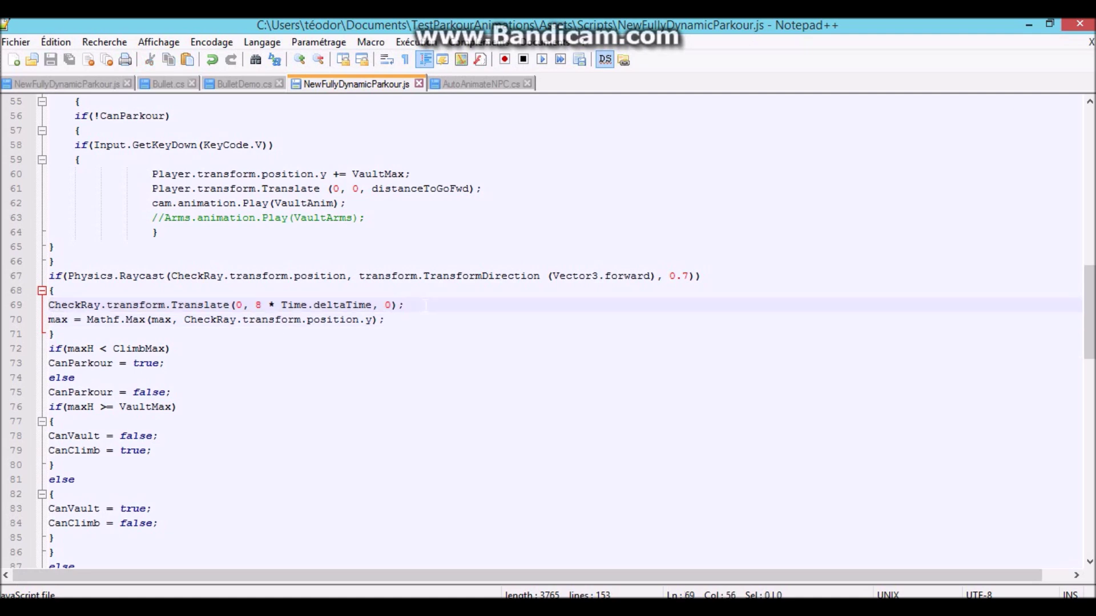
{"action": "double_click", "coordinate": [84, 306]}
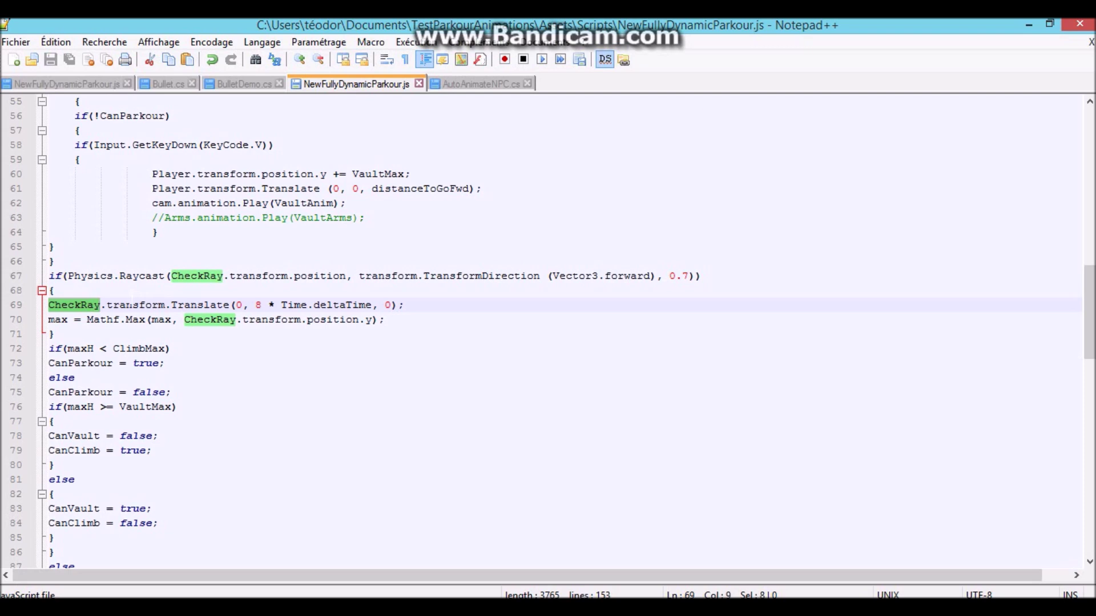
{"action": "left_click_drag", "start_coordinate": [107, 306], "coordinate": [394, 311]}
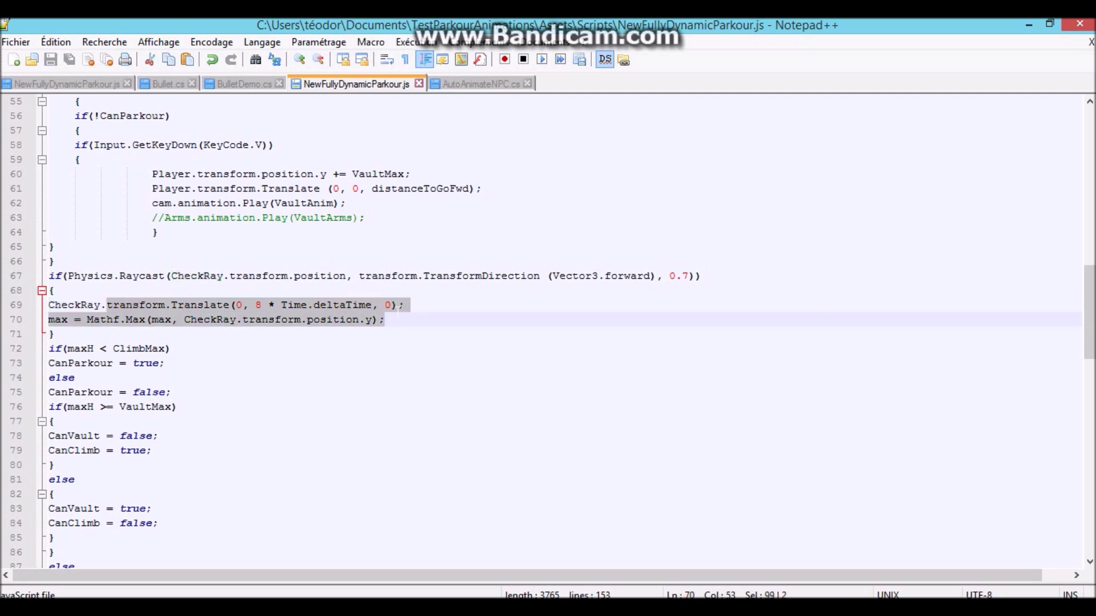
{"action": "left_click", "coordinate": [426, 308]}
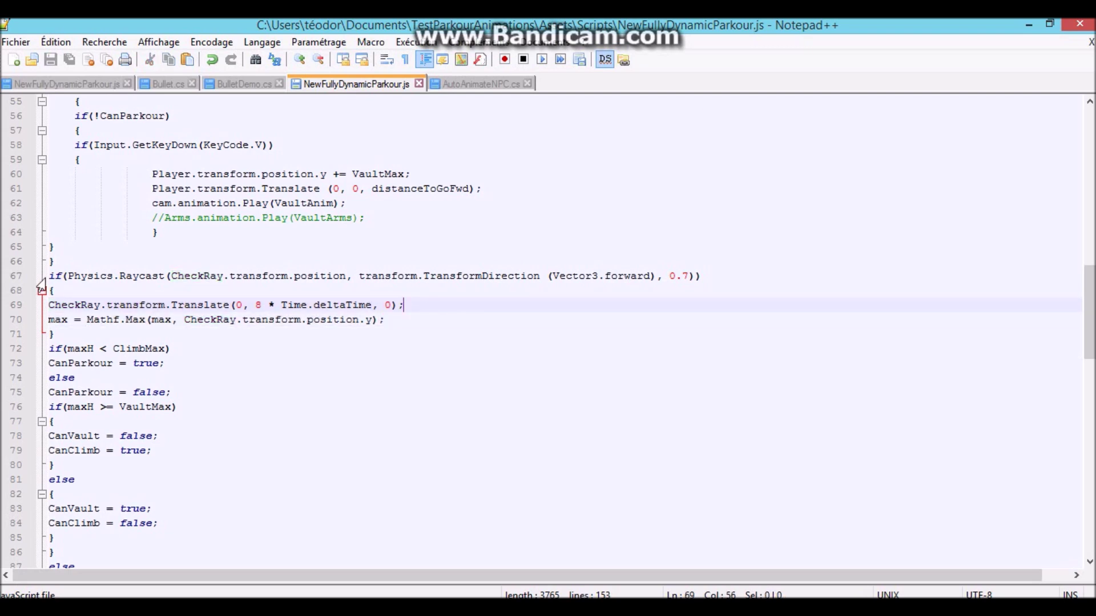
{"action": "left_click_drag", "start_coordinate": [48, 276], "coordinate": [701, 277]}
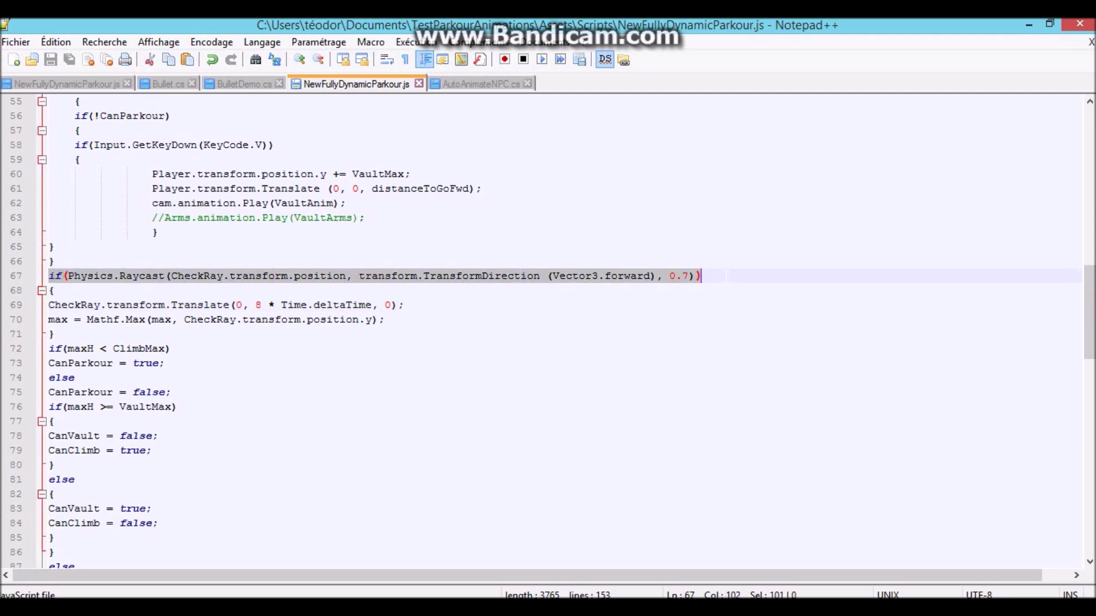
{"action": "left_click", "coordinate": [291, 277]}
{"action": "scroll", "coordinate": [293, 280], "scroll_direction": "up", "scroll_amount": 3}
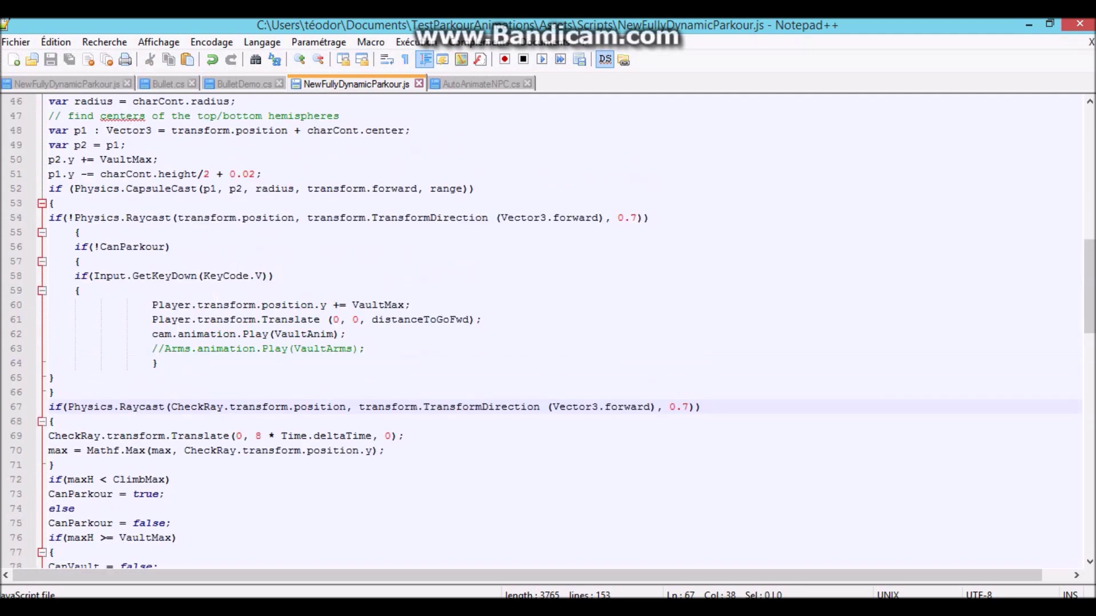
{"action": "scroll", "coordinate": [293, 281], "scroll_direction": "up", "scroll_amount": 4}
{"action": "double_click", "coordinate": [103, 363]}
{"action": "double_click", "coordinate": [169, 364]}
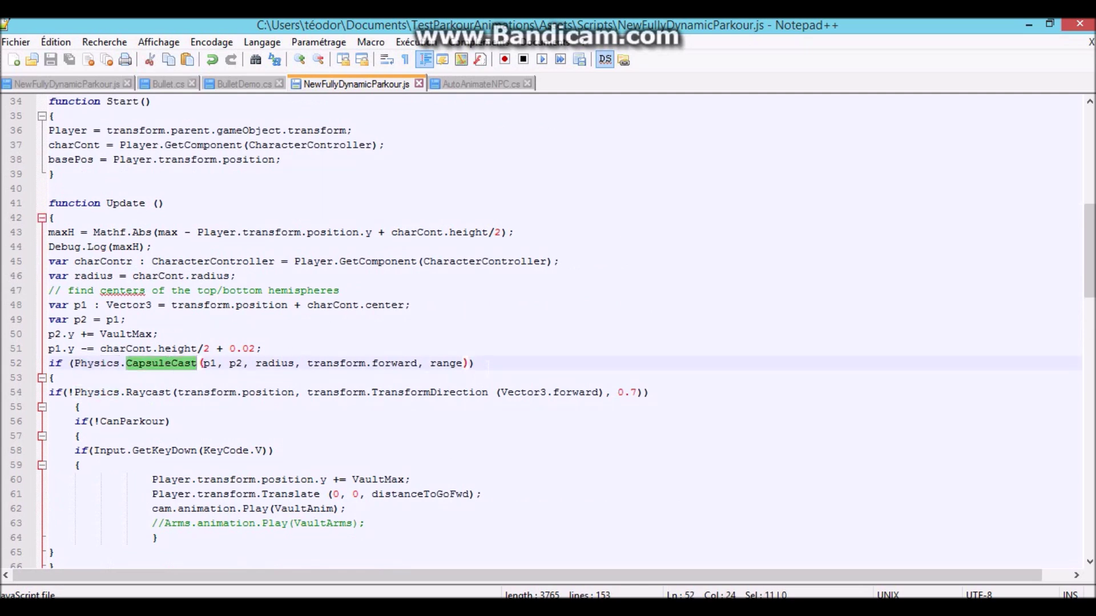
{"action": "left_click_drag", "start_coordinate": [486, 365], "coordinate": [48, 364]}
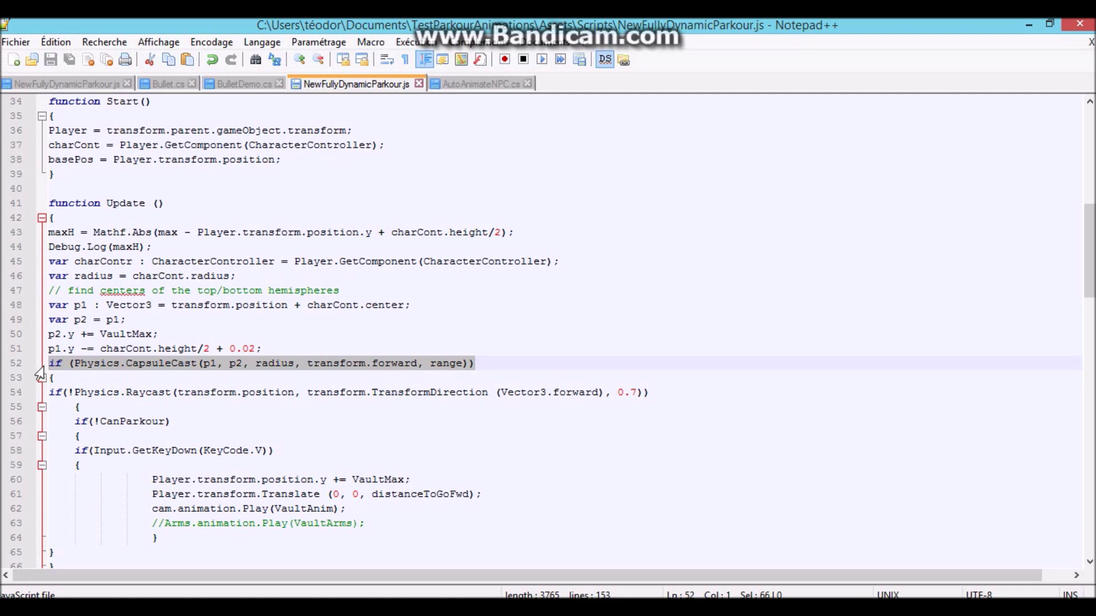
{"action": "scroll", "coordinate": [548, 333], "scroll_direction": "down", "scroll_amount": 2}
{"action": "scroll", "coordinate": [548, 332], "scroll_direction": "down", "scroll_amount": 6}
{"action": "scroll", "coordinate": [548, 333], "scroll_direction": "down", "scroll_amount": 6}
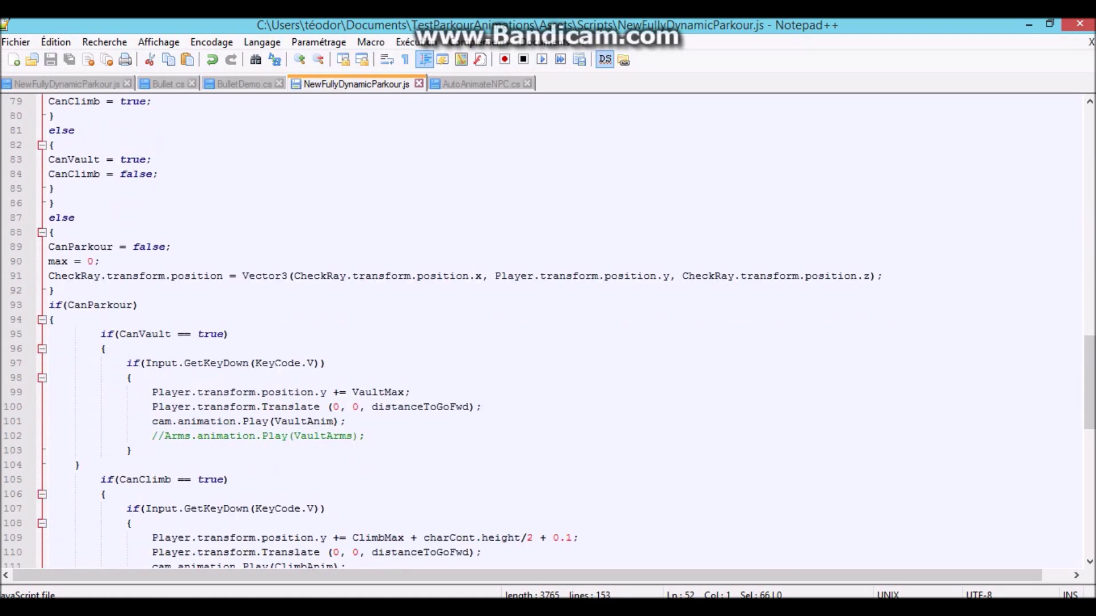
{"action": "scroll", "coordinate": [548, 332], "scroll_direction": "down", "scroll_amount": 6}
{"action": "scroll", "coordinate": [547, 333], "scroll_direction": "down", "scroll_amount": 8}
{"action": "scroll", "coordinate": [548, 333], "scroll_direction": "up", "scroll_amount": 6}
{"action": "scroll", "coordinate": [548, 332], "scroll_direction": "up", "scroll_amount": 8}
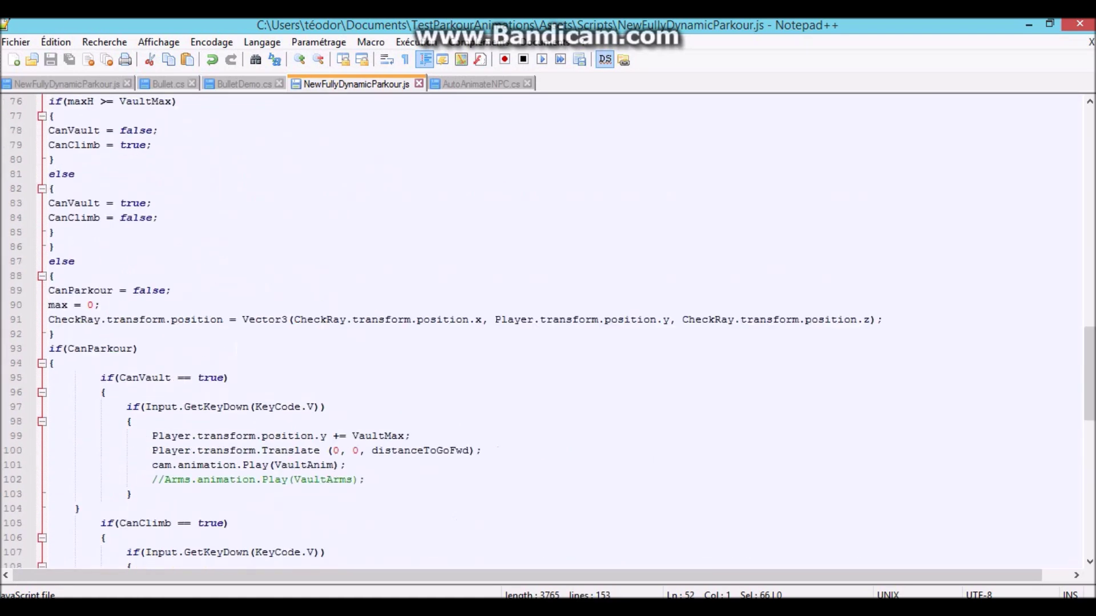
{"action": "scroll", "coordinate": [548, 333], "scroll_direction": "up", "scroll_amount": 1}
{"action": "left_click", "coordinate": [84, 305]}
{"action": "left_click", "coordinate": [84, 320]}
{"action": "left_click_drag", "start_coordinate": [49, 363], "coordinate": [524, 375]}
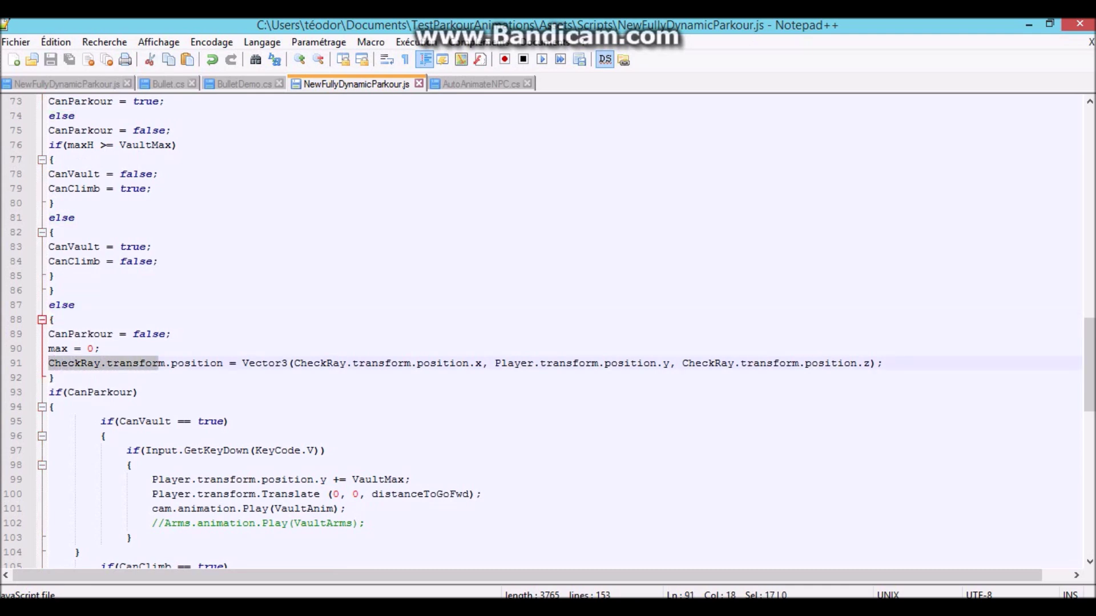
{"action": "left_click_drag", "start_coordinate": [828, 370], "coordinate": [882, 363]}
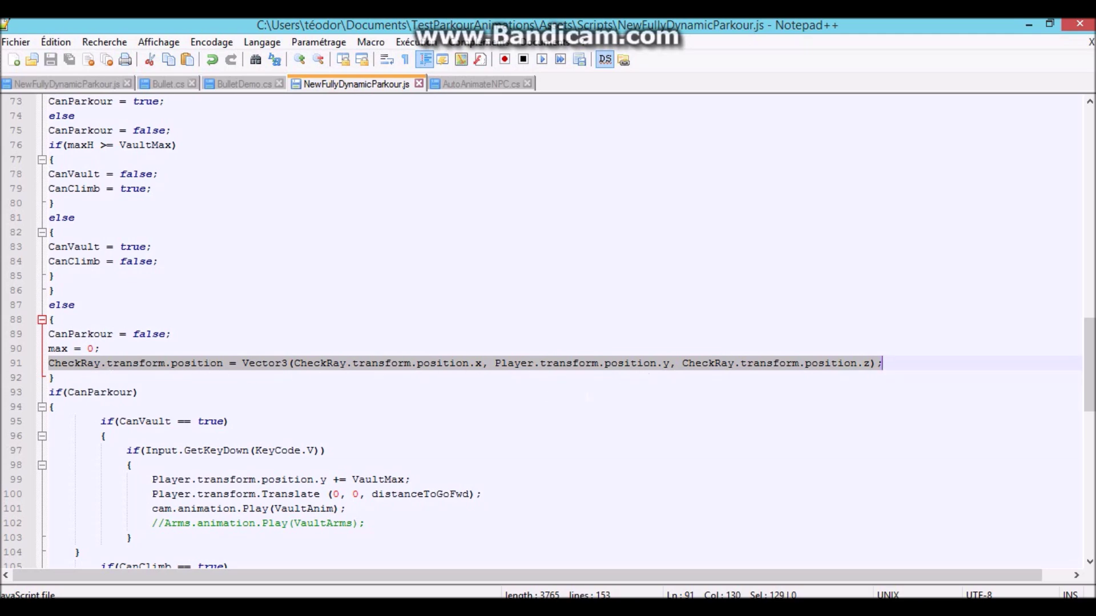
{"action": "left_click", "coordinate": [138, 392]}
{"action": "scroll", "coordinate": [138, 392], "scroll_direction": "down", "scroll_amount": 6}
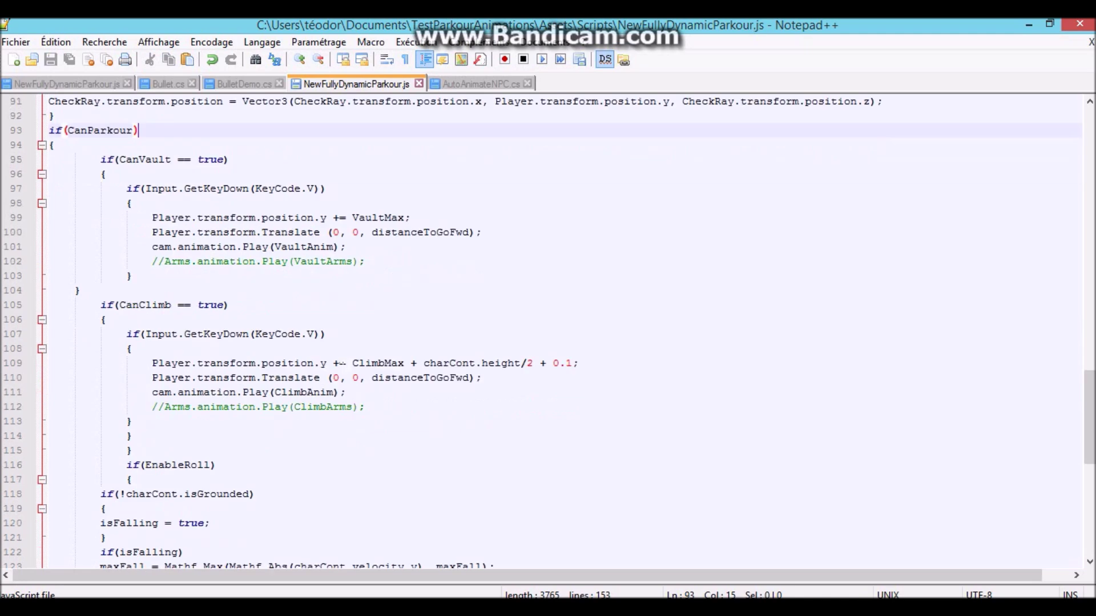
{"action": "left_click", "coordinate": [346, 247]}
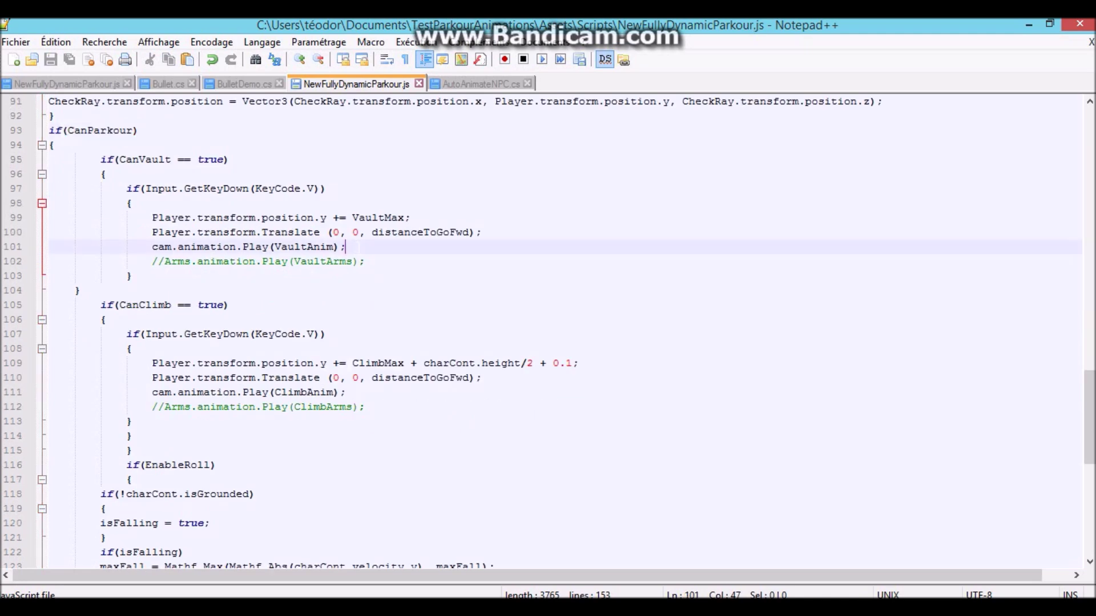
{"action": "scroll", "coordinate": [154, 207], "scroll_direction": "up", "scroll_amount": 1}
{"action": "double_click", "coordinate": [154, 204]}
{"action": "double_click", "coordinate": [141, 350]}
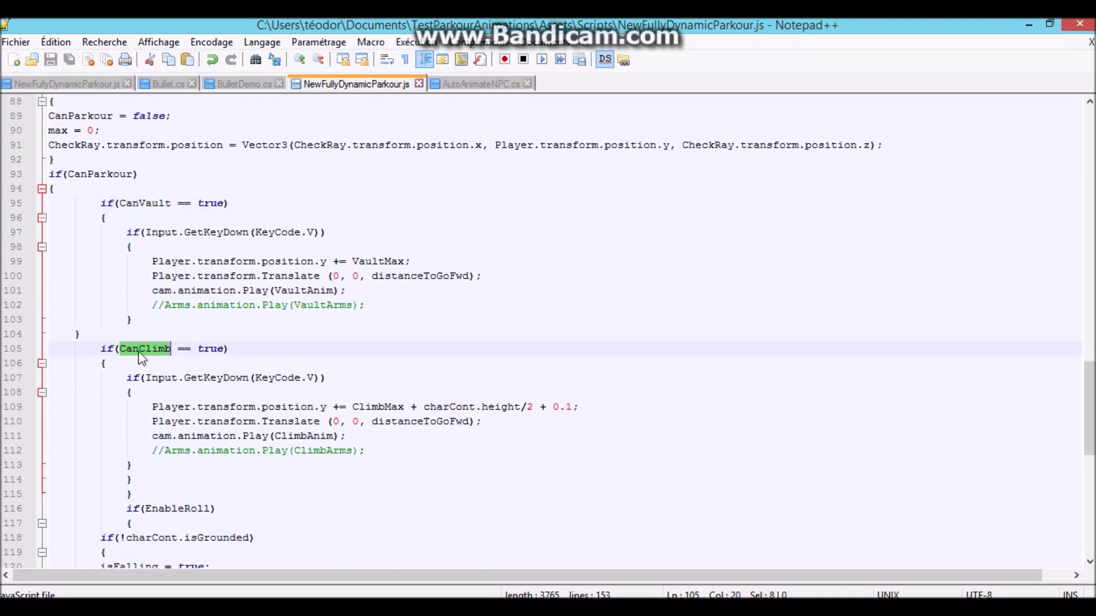
{"action": "scroll", "coordinate": [43, 280], "scroll_direction": "up", "scroll_amount": 5}
{"action": "scroll", "coordinate": [43, 280], "scroll_direction": "up", "scroll_amount": 2}
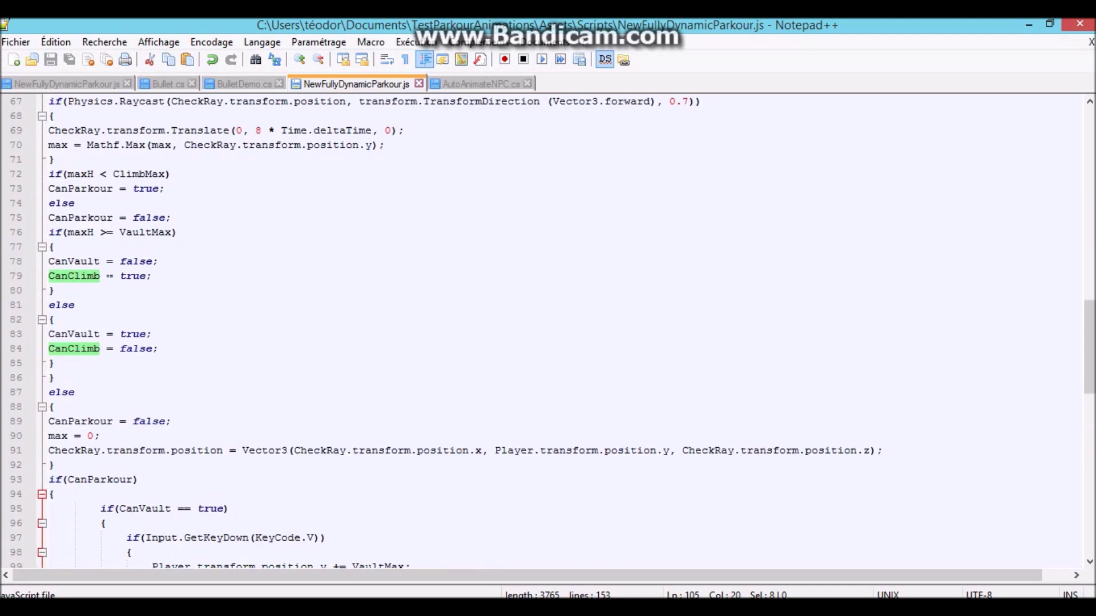
{"action": "scroll", "coordinate": [43, 279], "scroll_direction": "up", "scroll_amount": 1}
{"action": "double_click", "coordinate": [80, 276]}
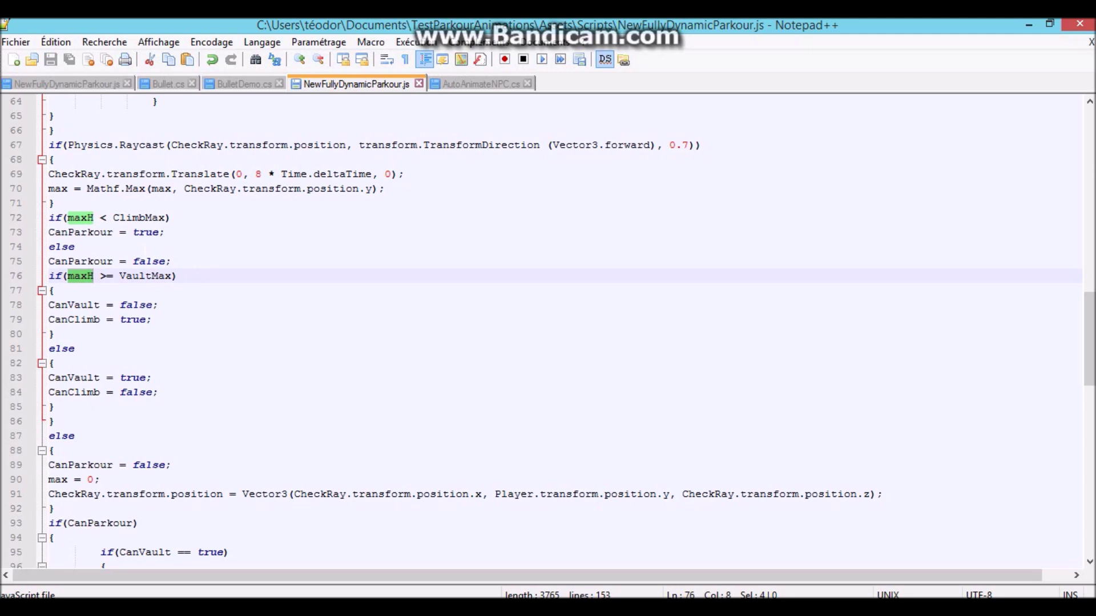
{"action": "scroll", "coordinate": [106, 258], "scroll_direction": "up", "scroll_amount": 6}
{"action": "scroll", "coordinate": [106, 258], "scroll_direction": "up", "scroll_amount": 3}
{"action": "left_click", "coordinate": [153, 203]}
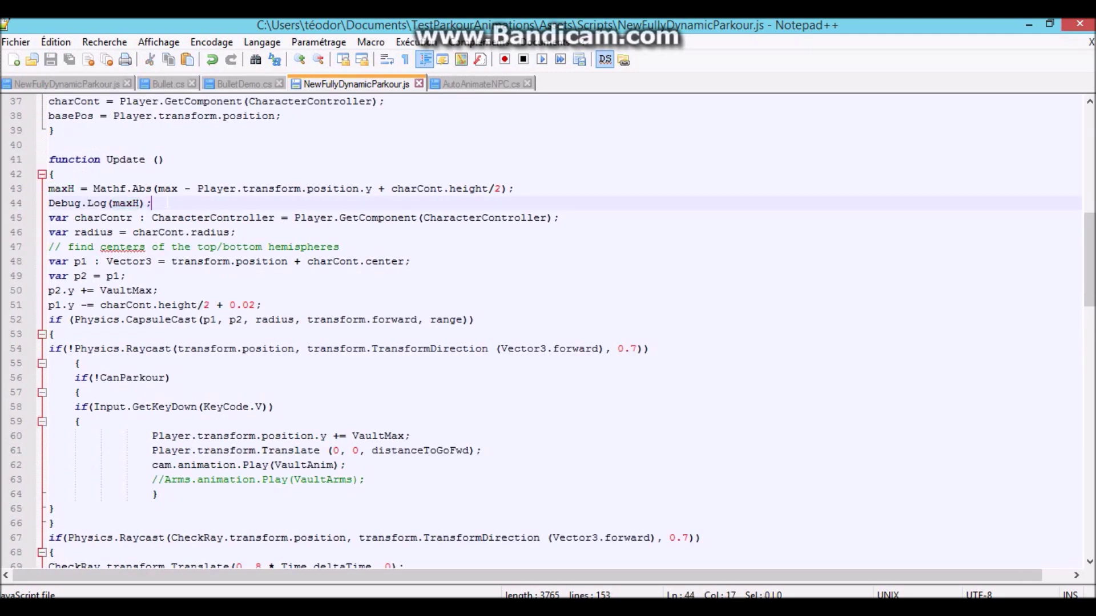
{"action": "scroll", "coordinate": [153, 203], "scroll_direction": "up", "scroll_amount": 1}
{"action": "left_click_drag", "start_coordinate": [49, 232], "coordinate": [513, 232]}
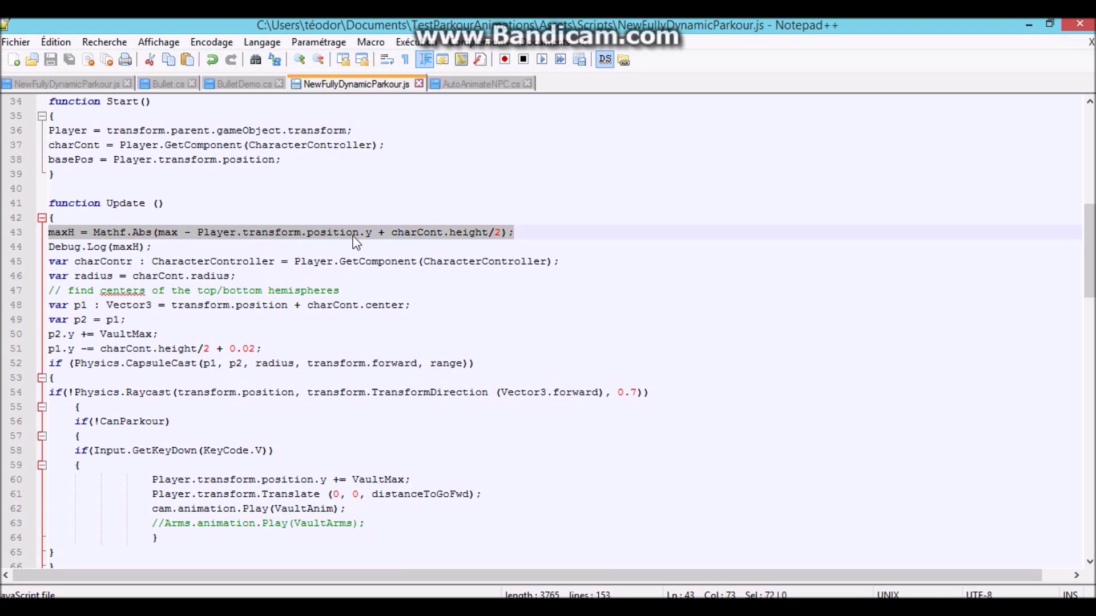
{"action": "scroll", "coordinate": [509, 240], "scroll_direction": "down", "scroll_amount": 1}
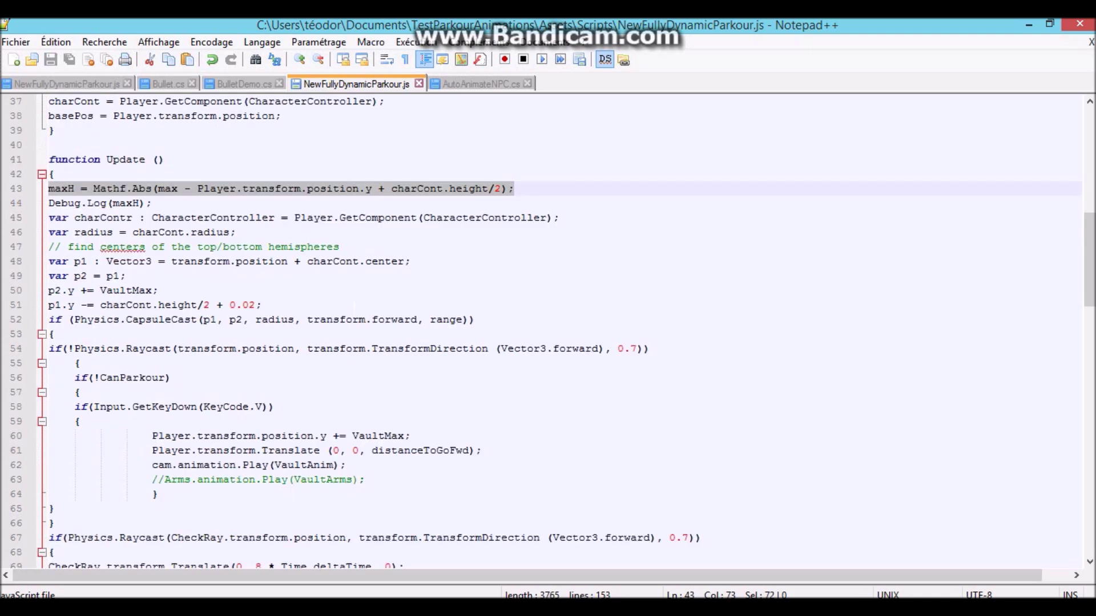
{"action": "scroll", "coordinate": [509, 240], "scroll_direction": "down", "scroll_amount": 2}
{"action": "scroll", "coordinate": [508, 240], "scroll_direction": "down", "scroll_amount": 2}
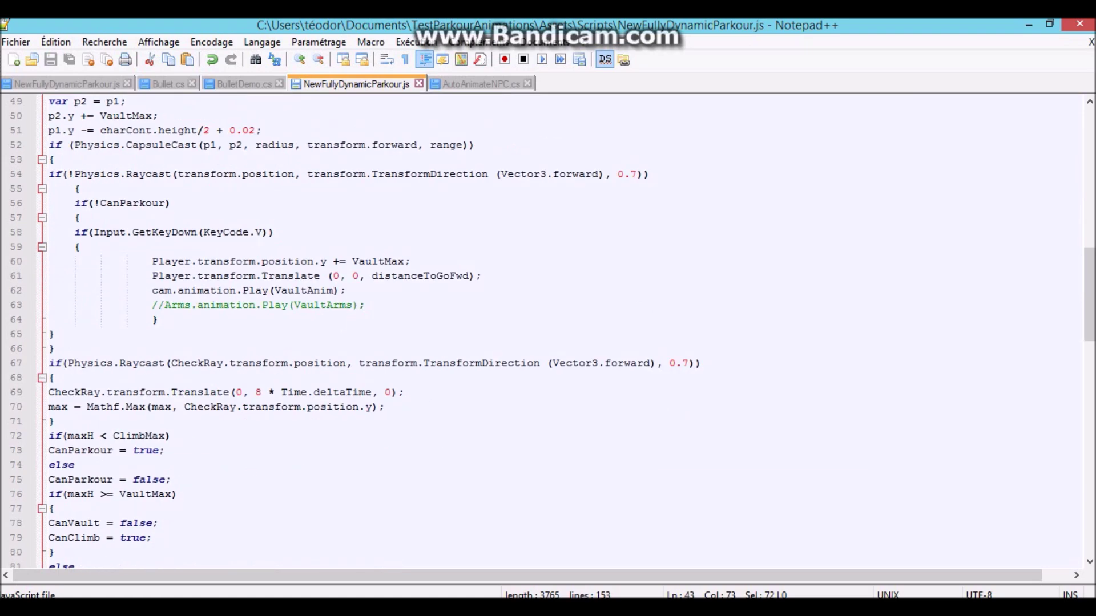
{"action": "scroll", "coordinate": [547, 334], "scroll_direction": "up", "scroll_amount": 8}
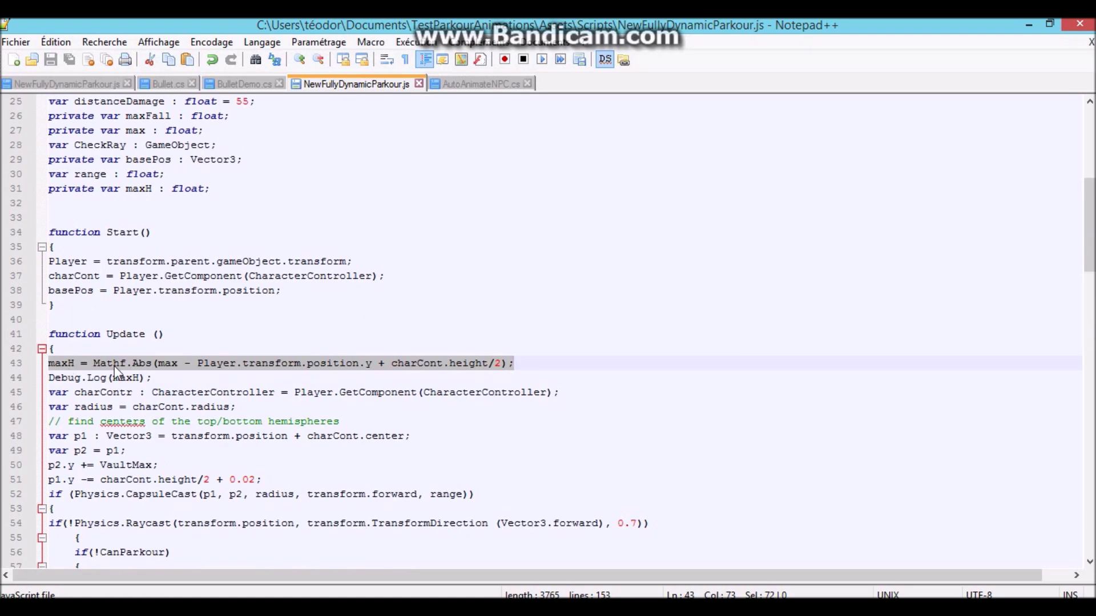
{"action": "double_click", "coordinate": [169, 364]}
{"action": "scroll", "coordinate": [171, 368], "scroll_direction": "down", "scroll_amount": 4}
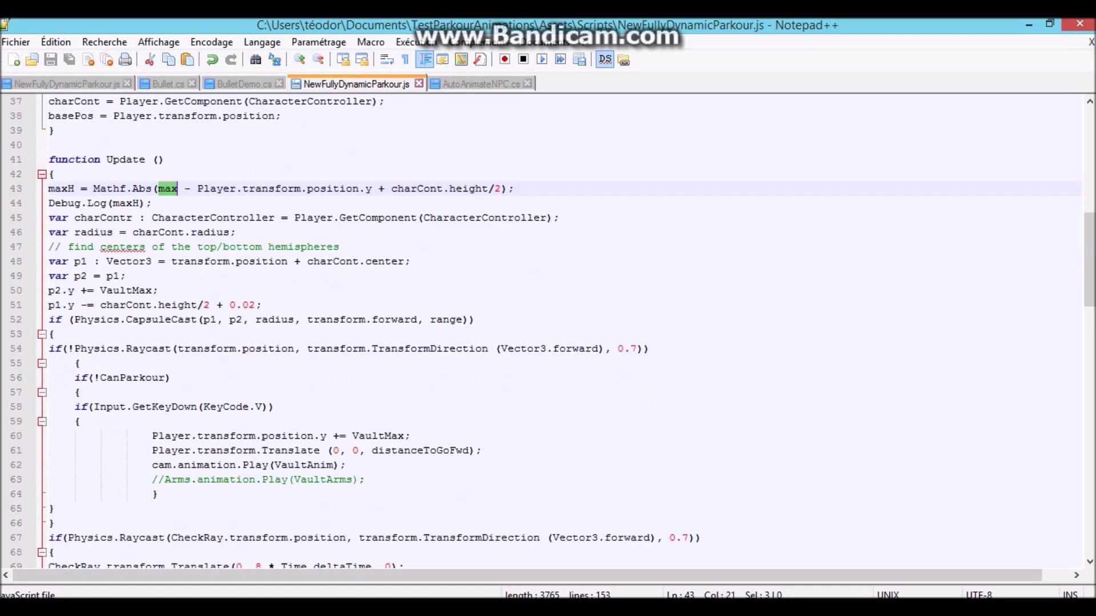
{"action": "scroll", "coordinate": [368, 508], "scroll_direction": "down", "scroll_amount": 2}
{"action": "scroll", "coordinate": [369, 508], "scroll_direction": "down", "scroll_amount": 5}
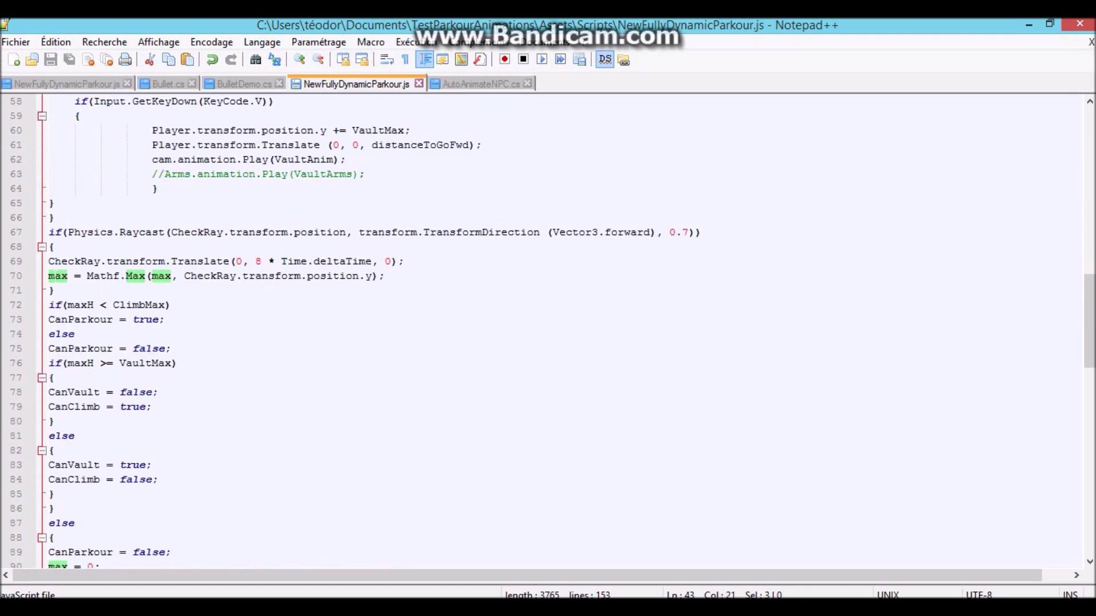
{"action": "left_click_drag", "start_coordinate": [50, 276], "coordinate": [412, 276]}
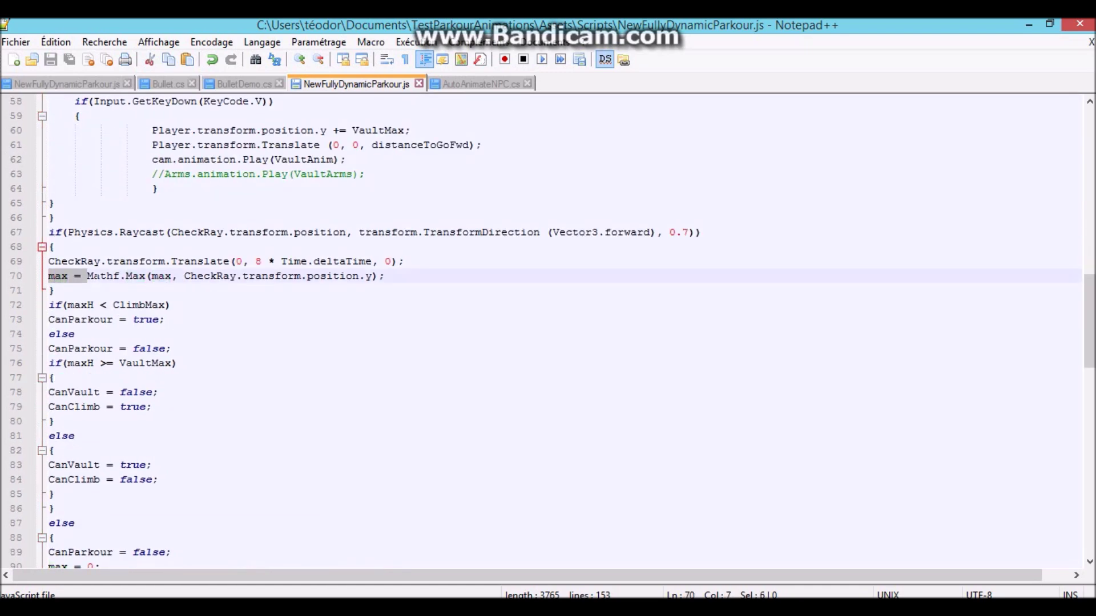
{"action": "left_click", "coordinate": [399, 276]}
{"action": "left_click_drag", "start_coordinate": [179, 277], "coordinate": [377, 276]}
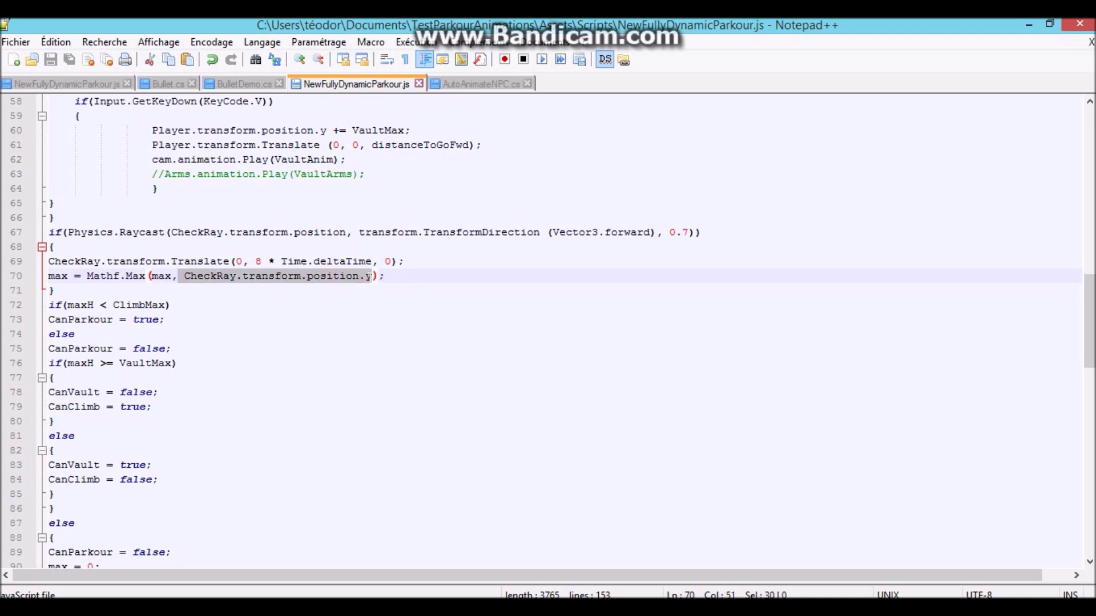
{"action": "left_click", "coordinate": [253, 306]}
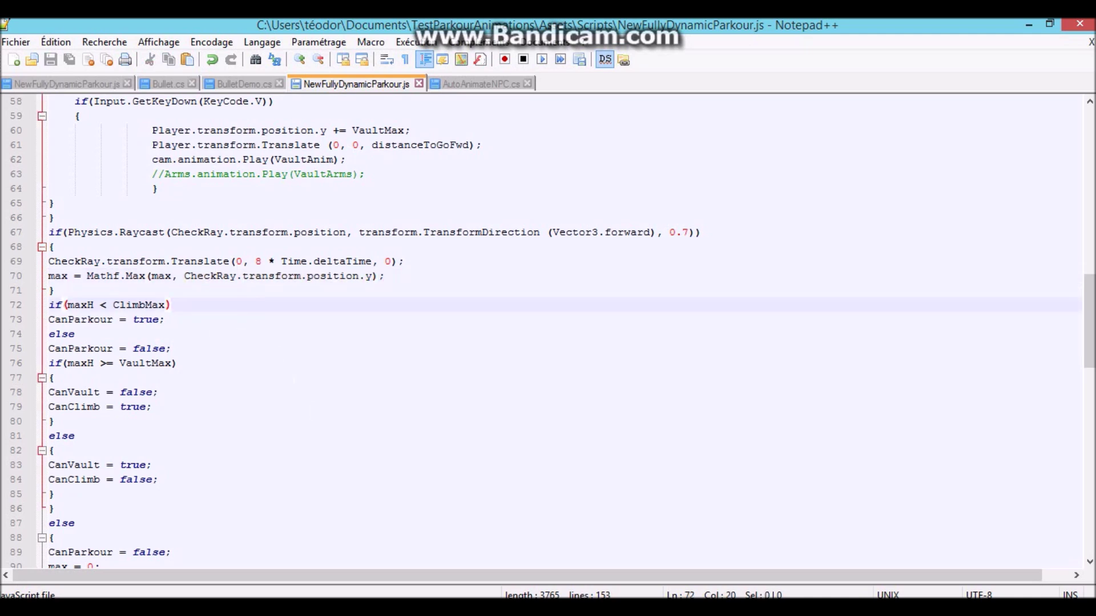